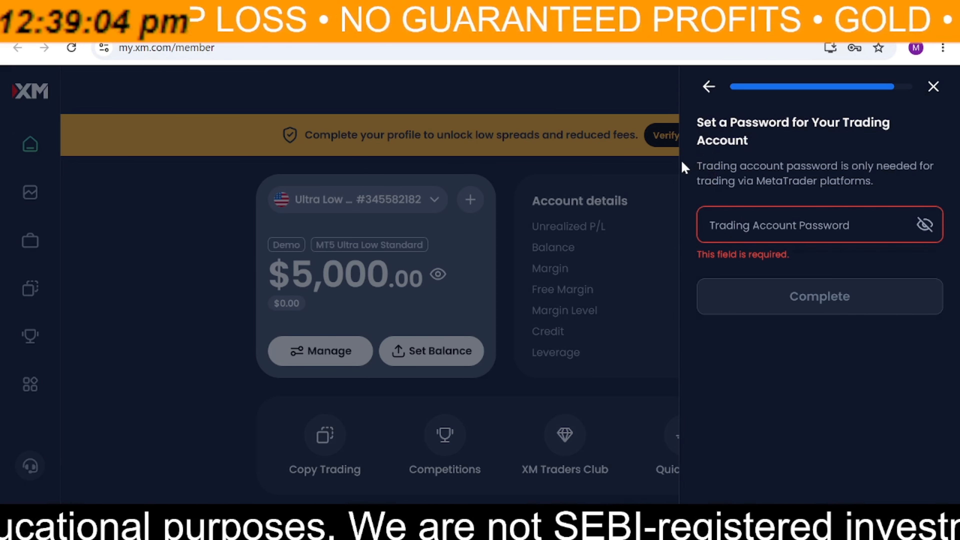
- Dismiss the trading account password setup and open the market list with the gold chart
drag(684, 167, 789, 178)
click(898, 202)
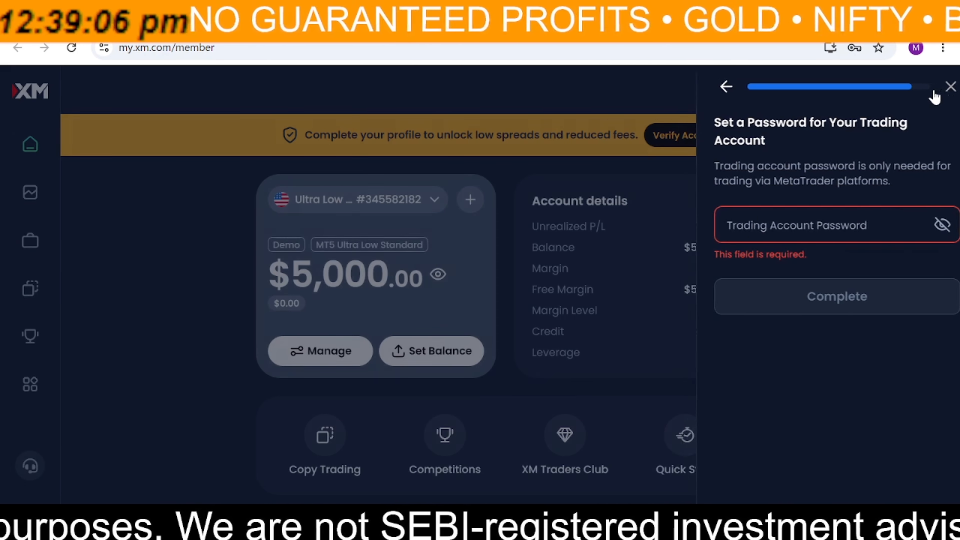
click(933, 87)
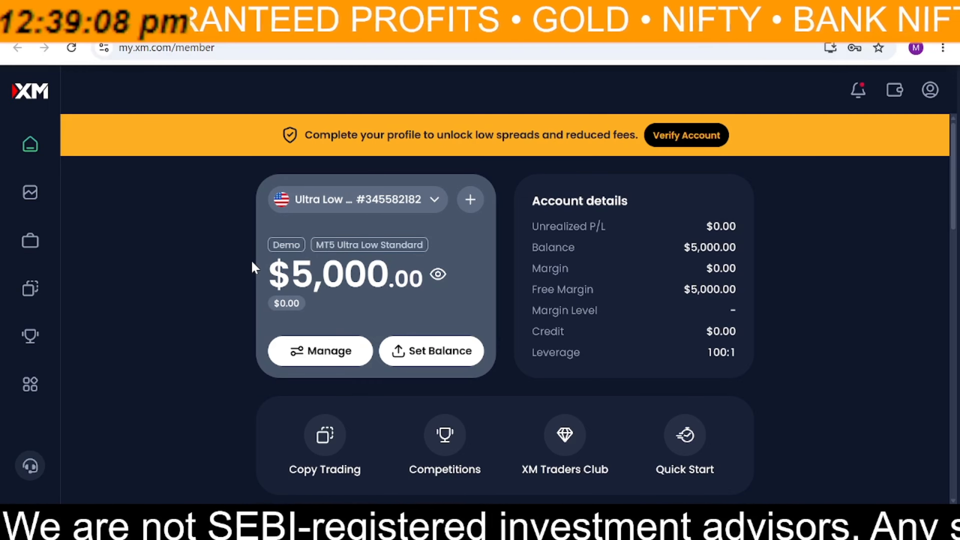
click(27, 194)
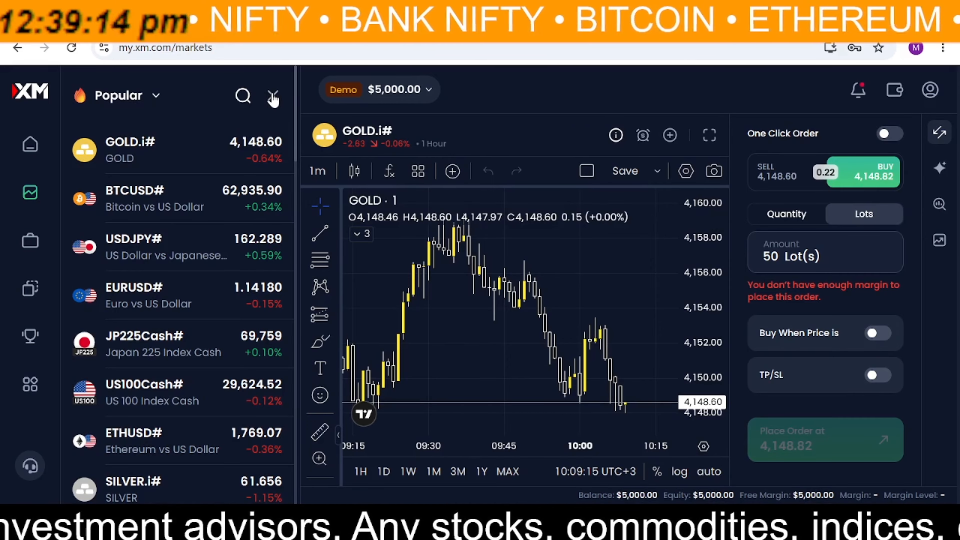
click(273, 98)
drag(334, 270, 429, 239)
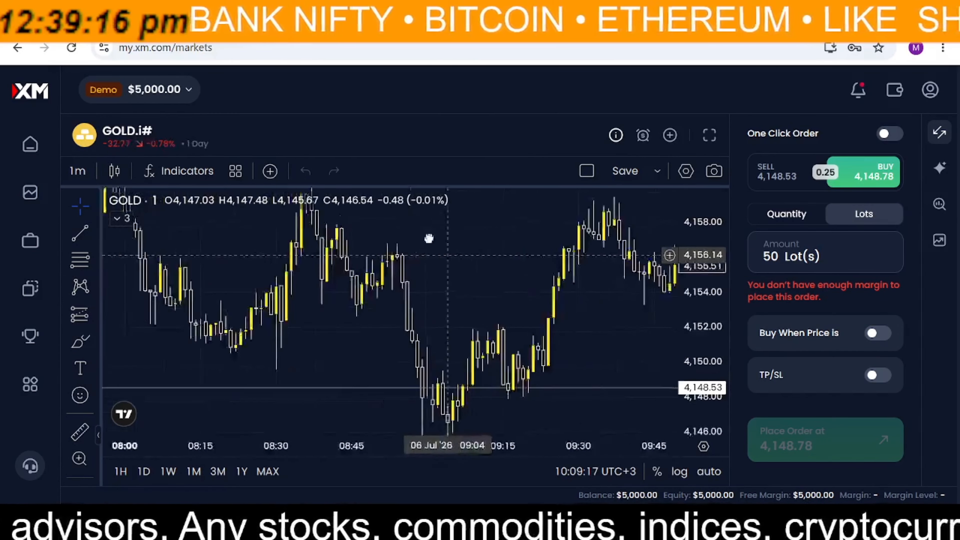
click(30, 192)
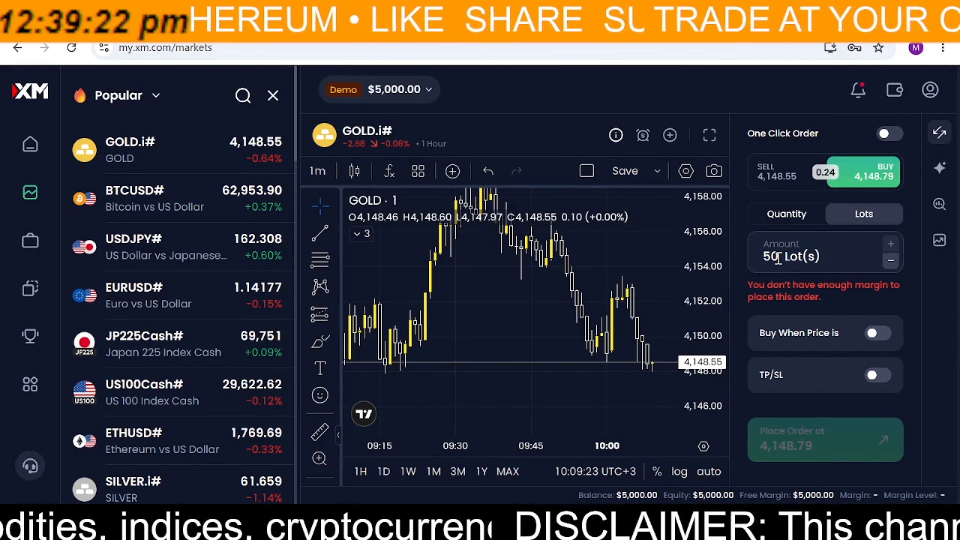
- Set the gold order amount to 1 lot and hide the order panel
double_click(771, 258)
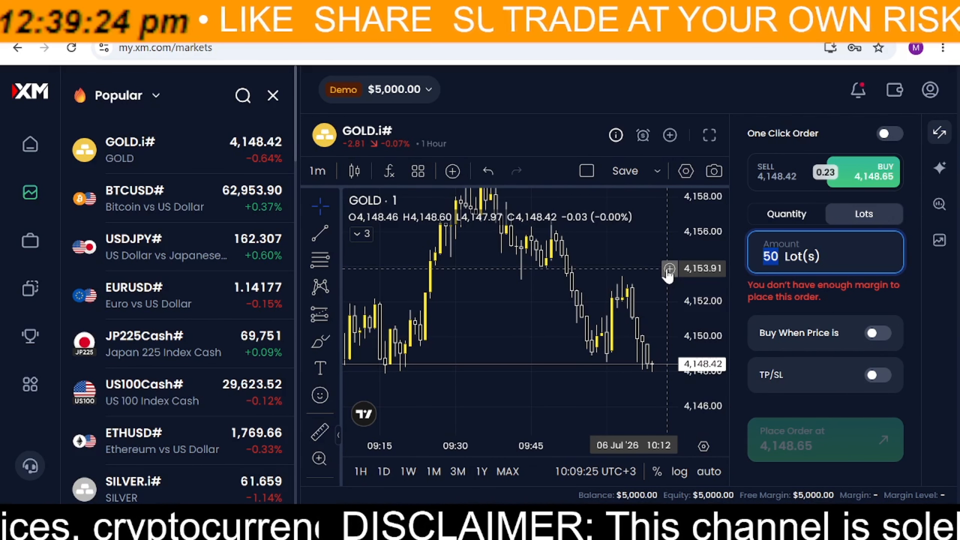
text(1)
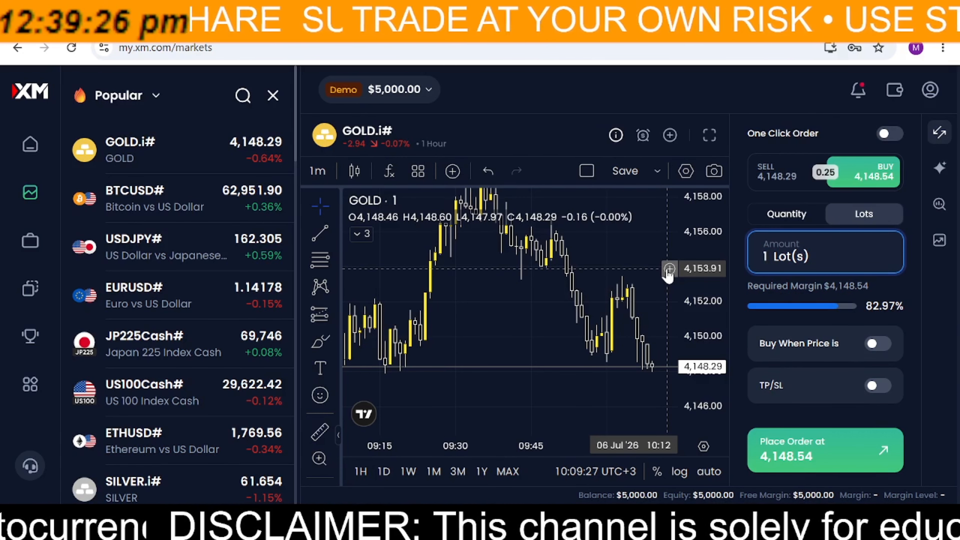
click(542, 336)
drag(574, 326, 547, 369)
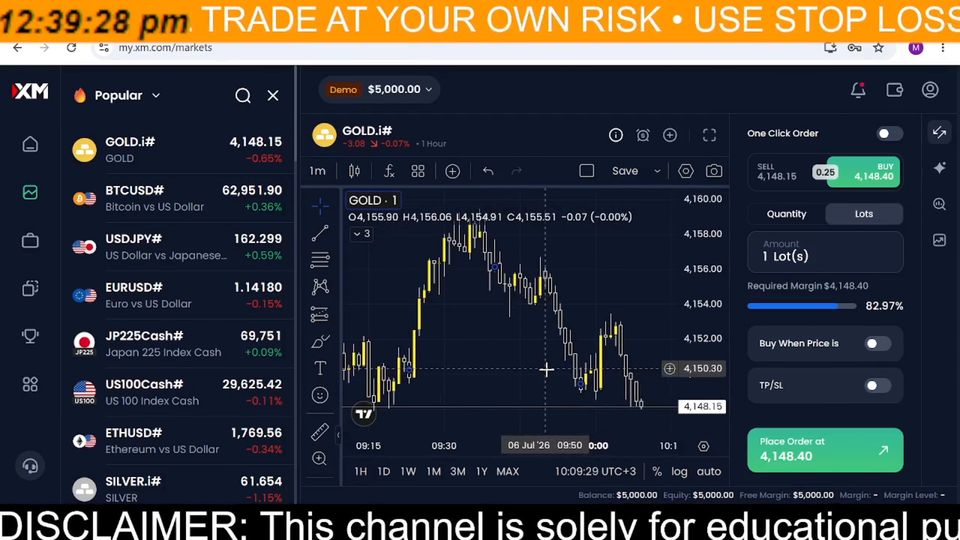
click(952, 129)
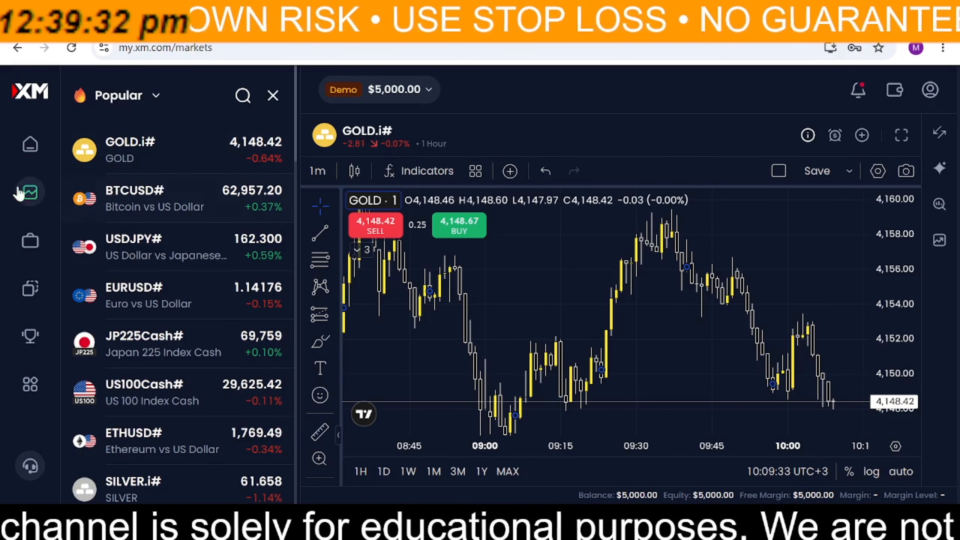
- Review the demo account's open positions, pending orders and today's trade history, and close the trades list
click(27, 242)
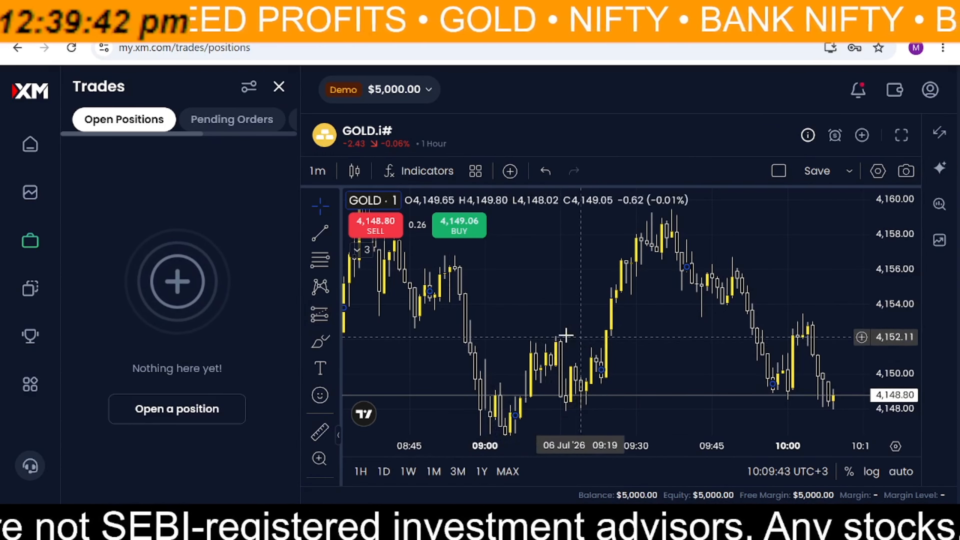
drag(568, 333, 514, 336)
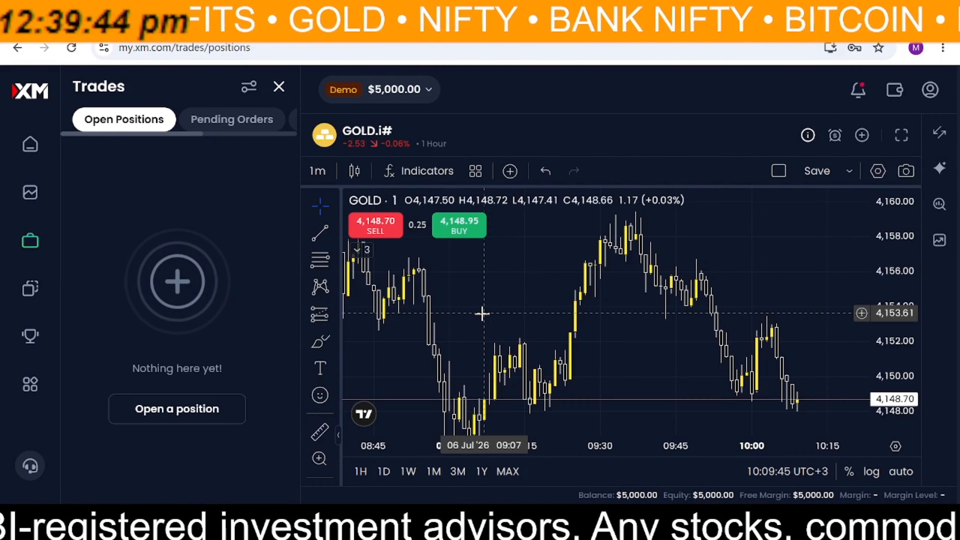
click(240, 121)
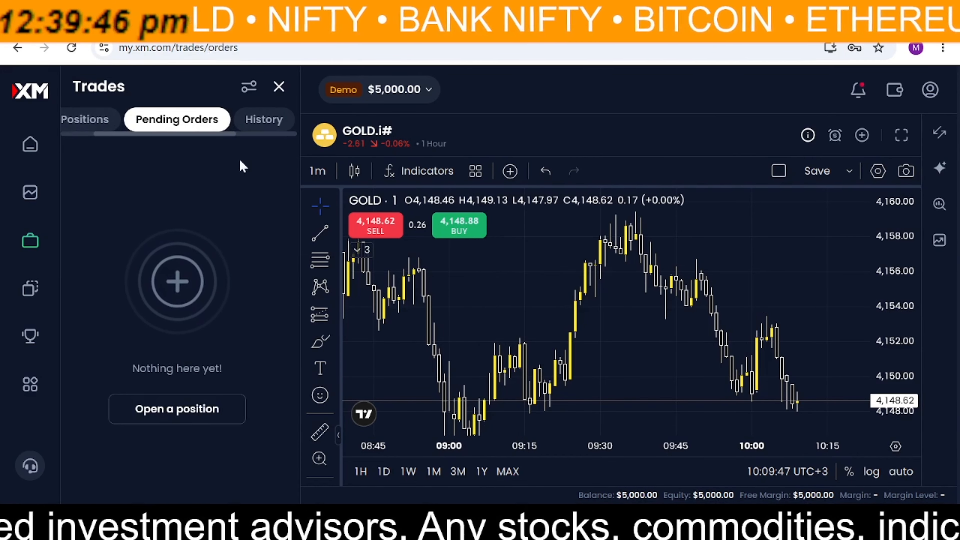
drag(697, 350, 553, 318)
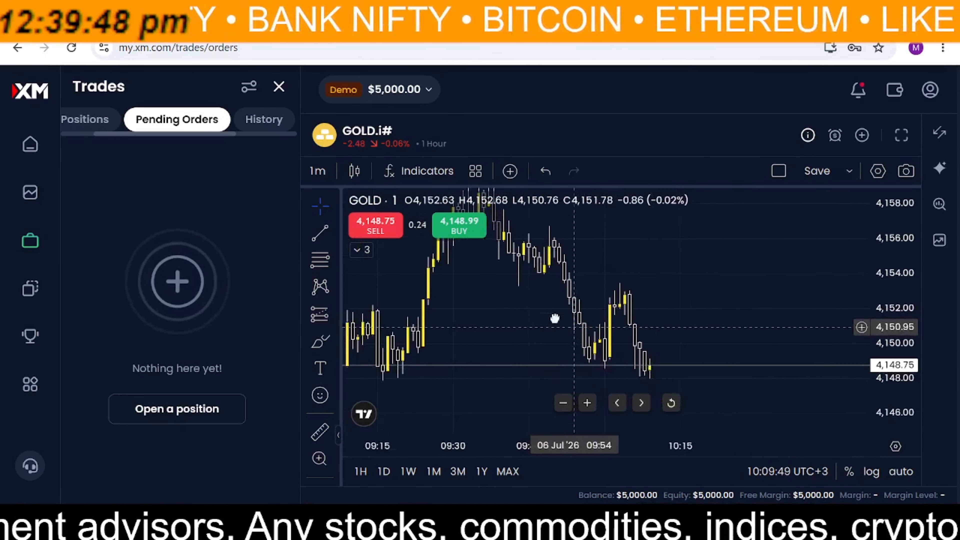
click(251, 121)
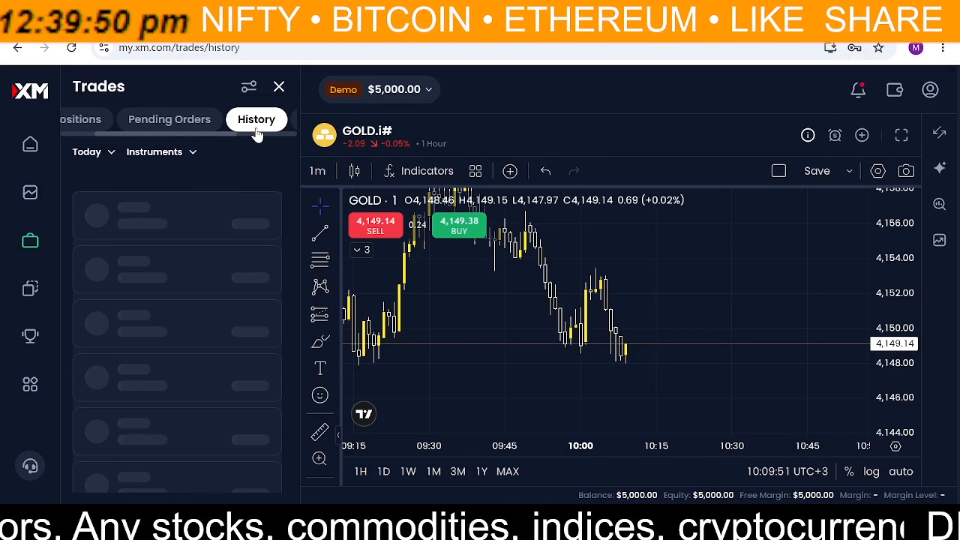
scroll(186, 323, down, 6)
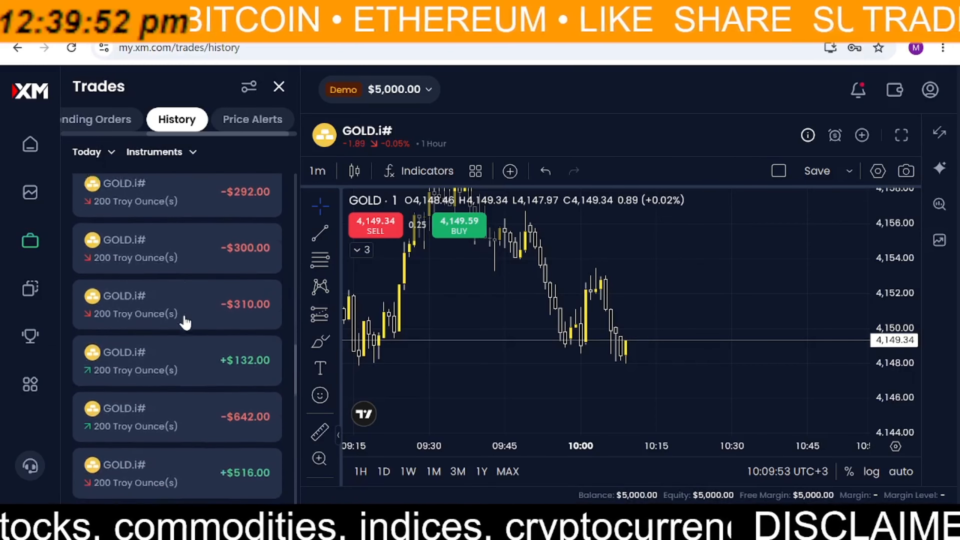
scroll(186, 323, up, 15)
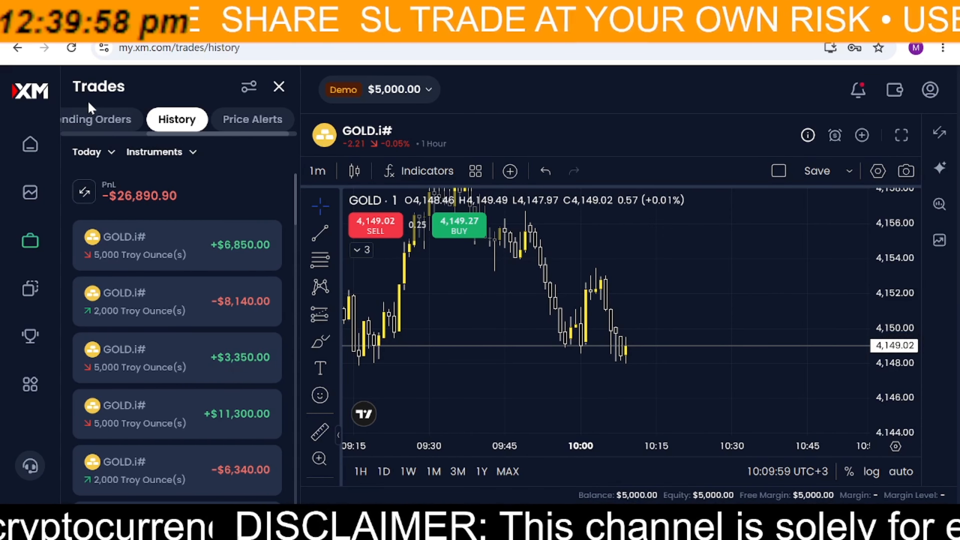
click(108, 124)
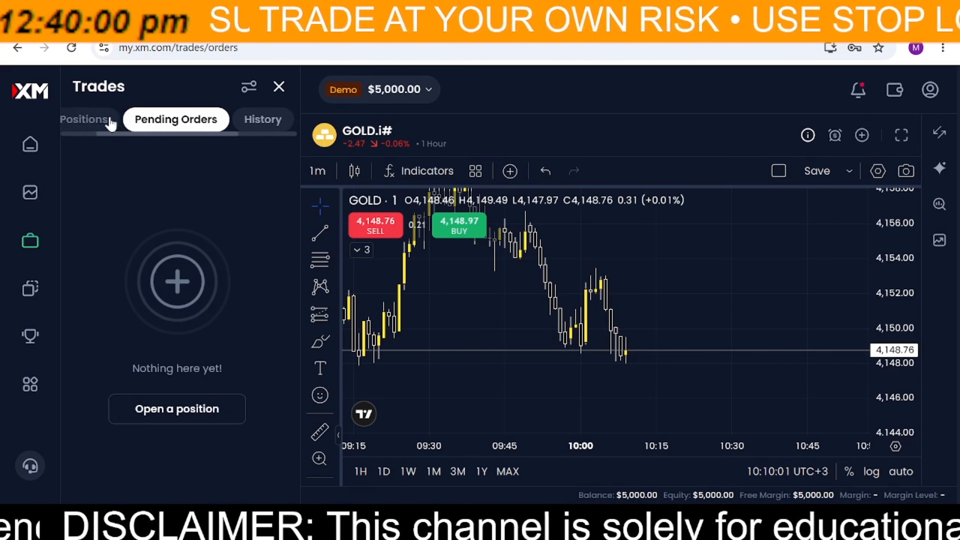
click(99, 125)
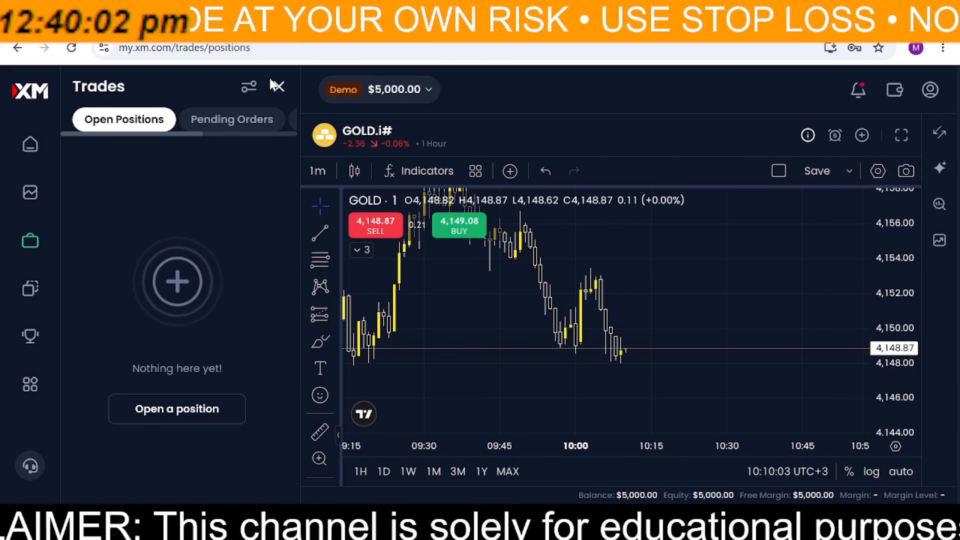
click(277, 88)
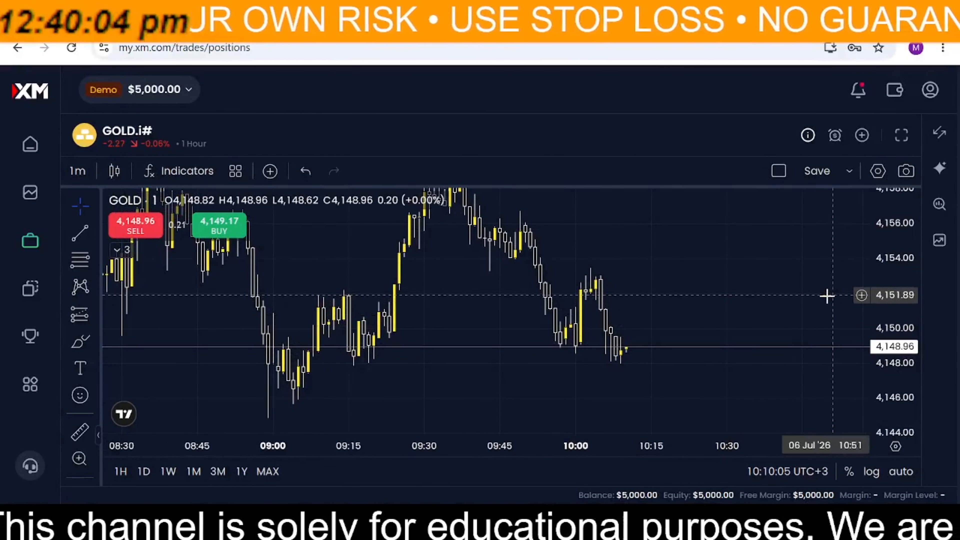
- Reopen the popular market list, look at the BTCUSD# chart and return to the GOLD.i# chart
drag(869, 299, 875, 325)
scroll(752, 329, down, 2)
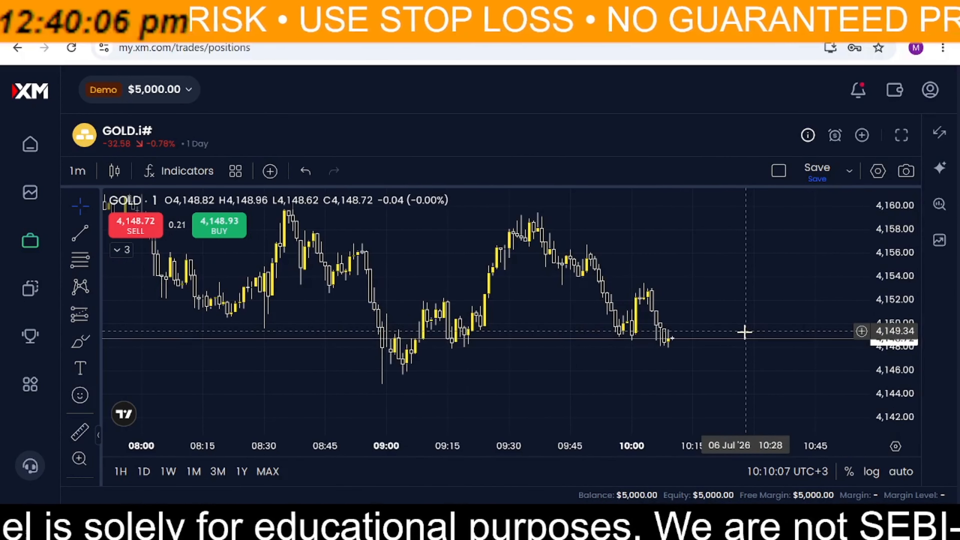
drag(744, 332, 576, 340)
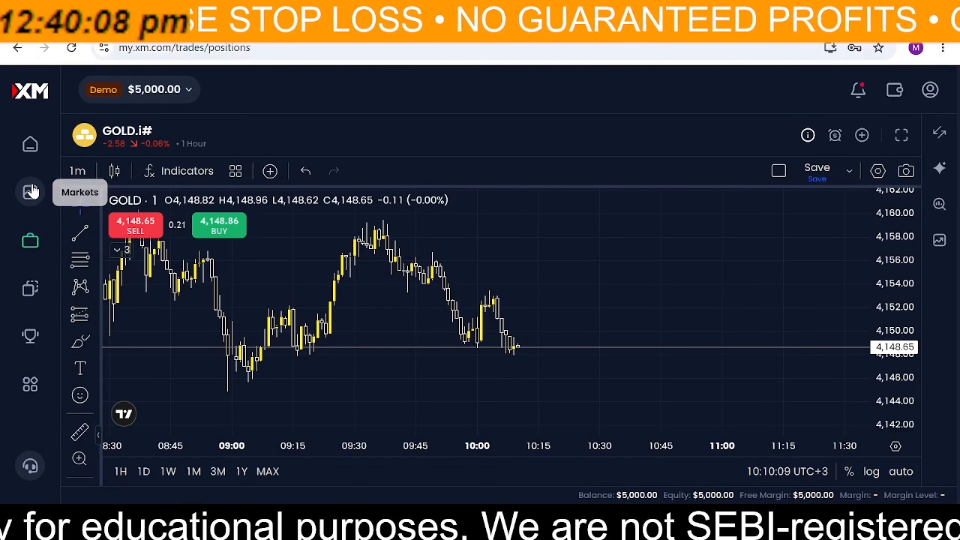
click(30, 192)
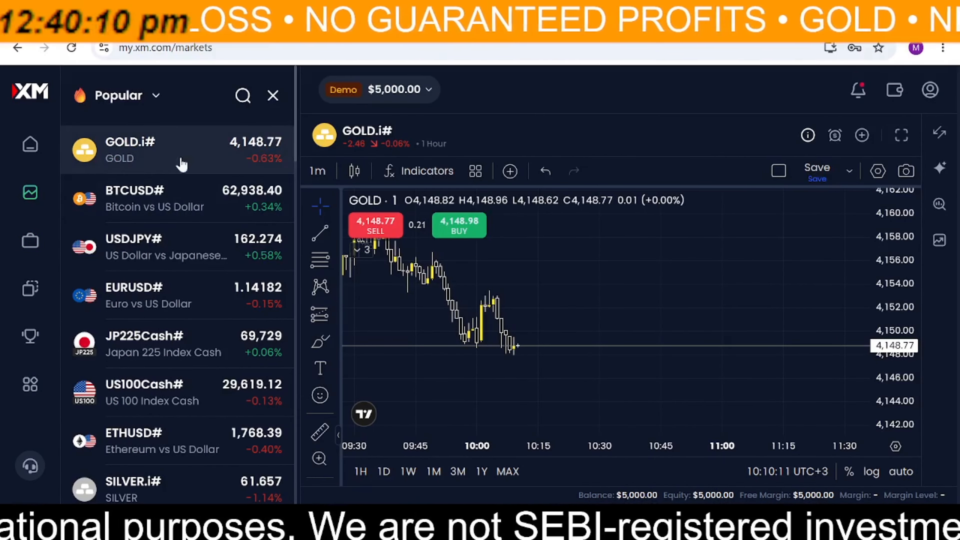
click(243, 95)
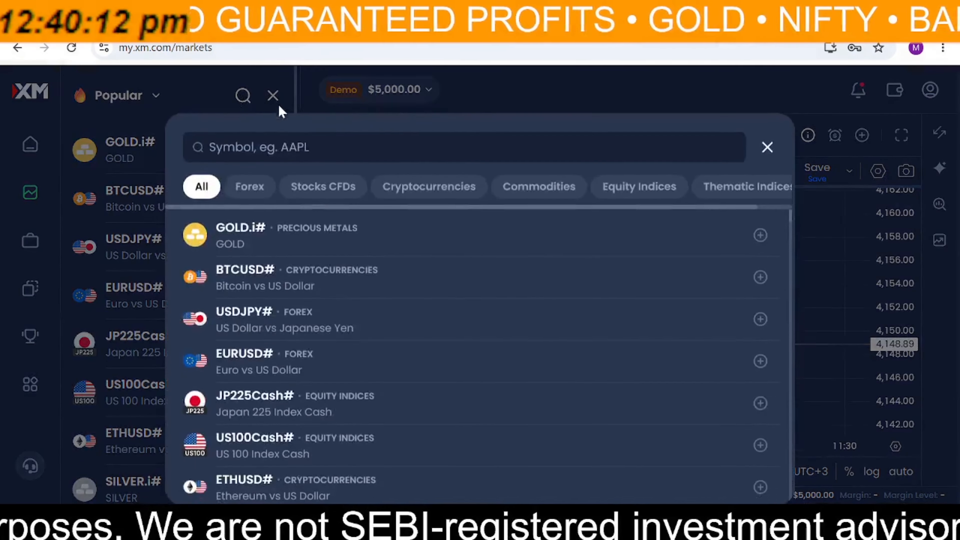
click(388, 91)
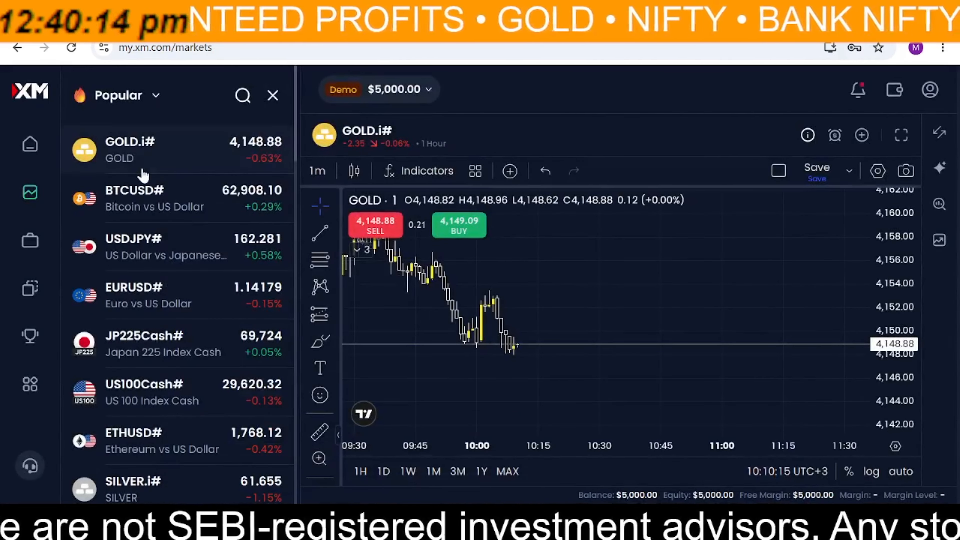
click(193, 204)
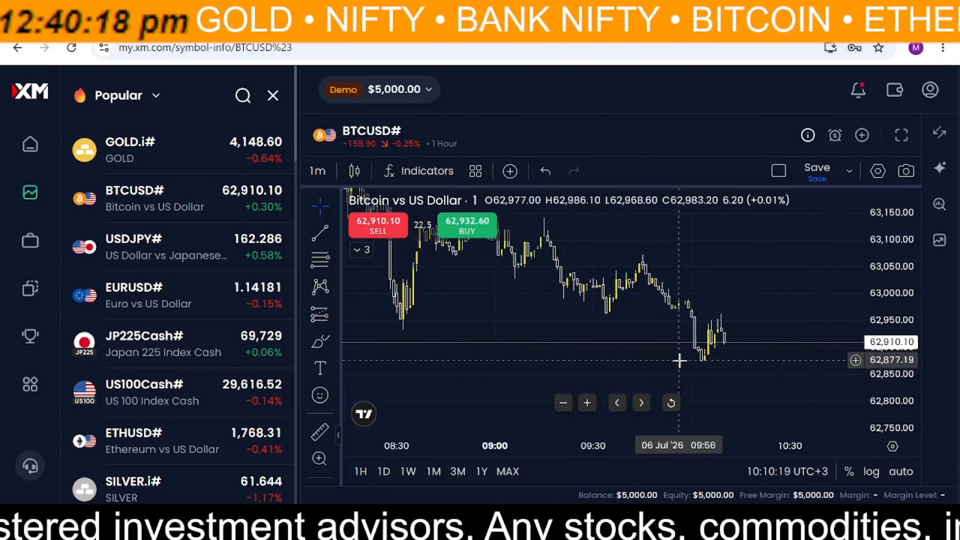
click(208, 147)
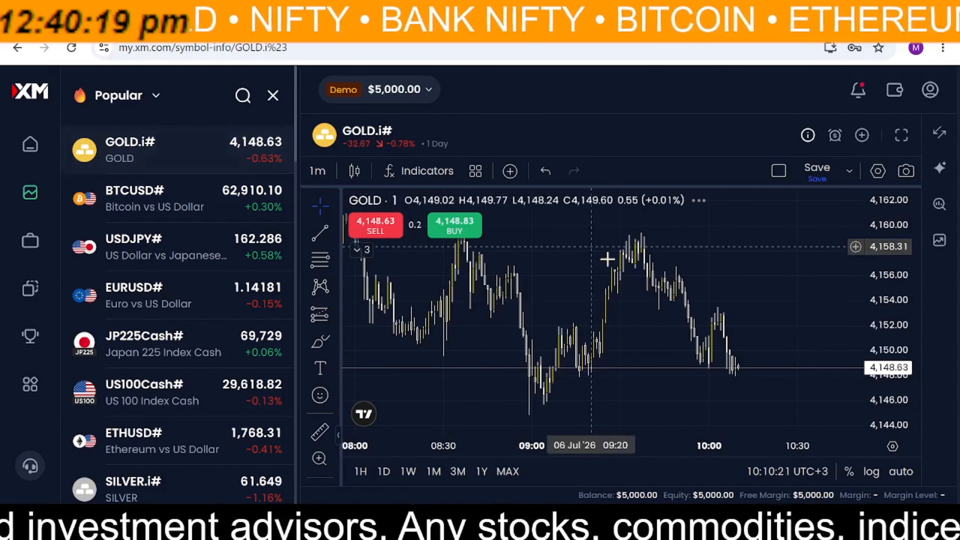
- Hide the market list and expand the GOLD.i# chart to full screen
click(271, 95)
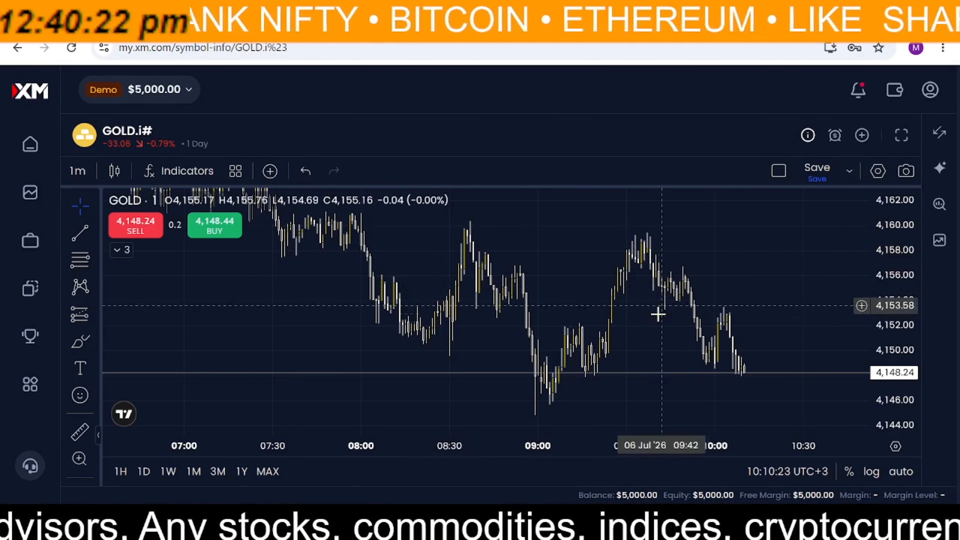
scroll(793, 318, up, 3)
scroll(548, 293, up, 1)
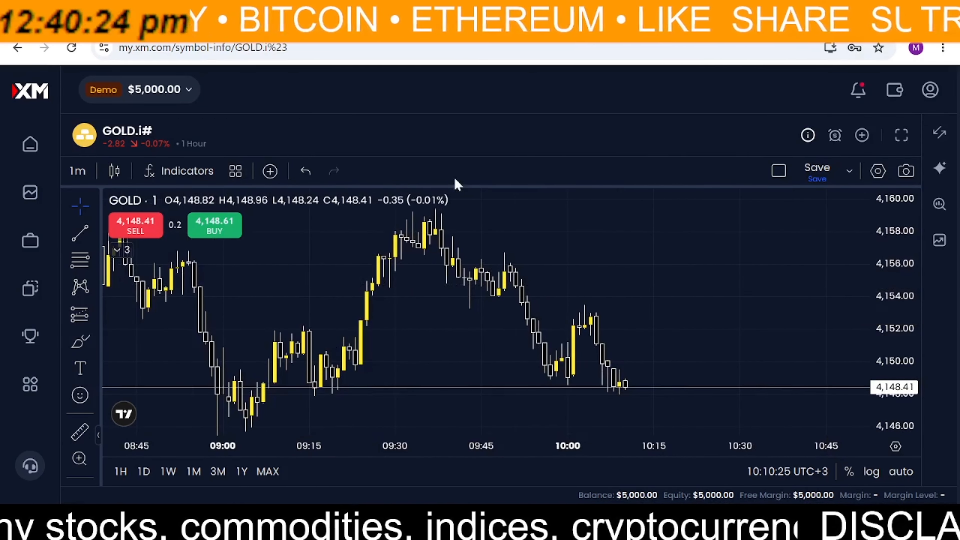
click(900, 136)
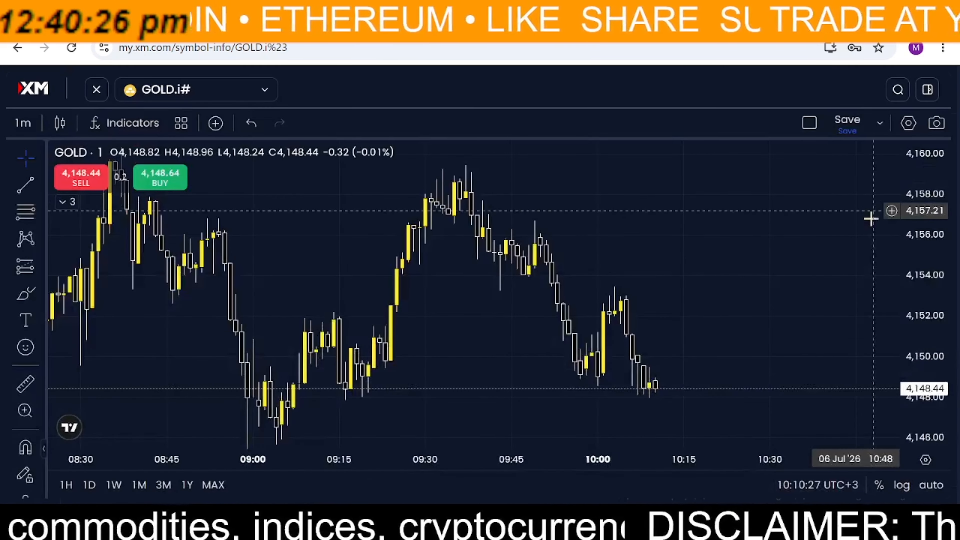
scroll(629, 292, down, 2)
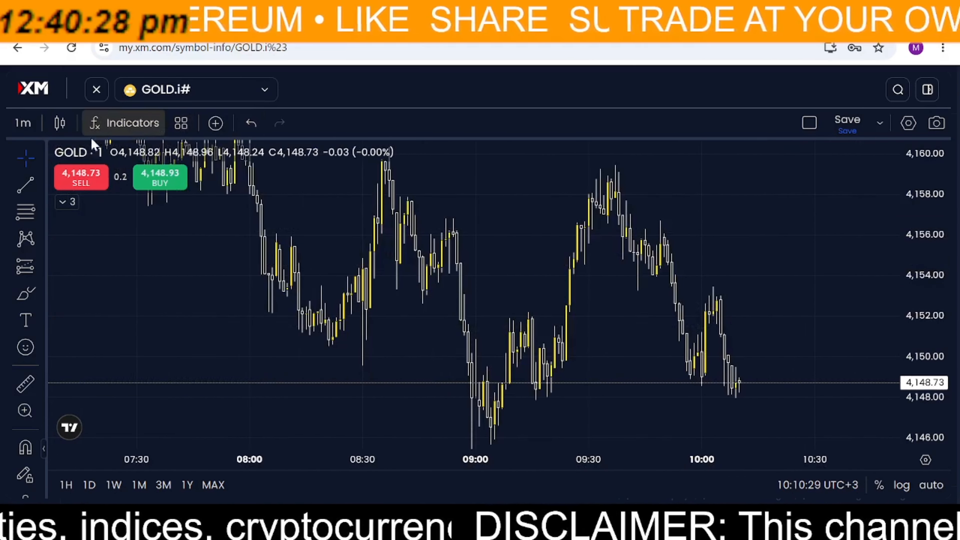
drag(933, 302, 926, 310)
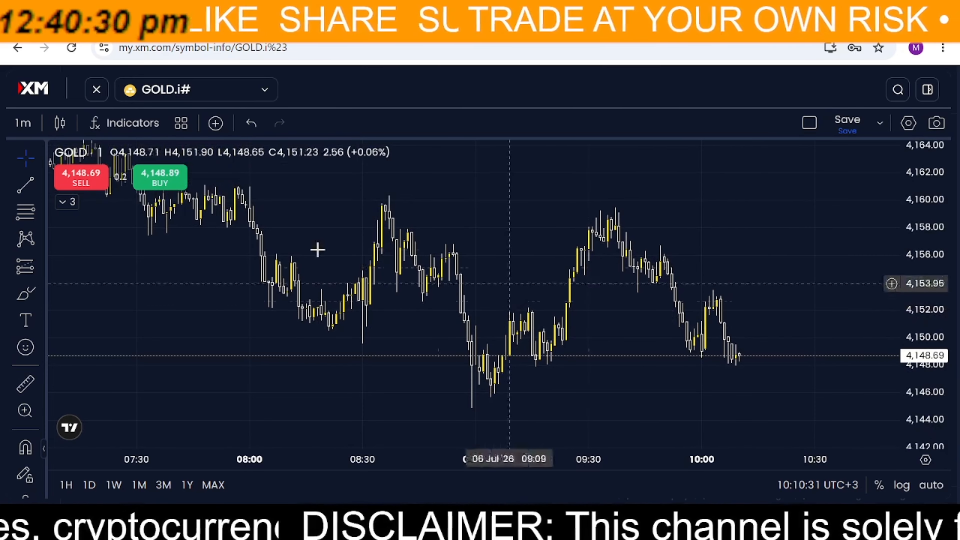
- Draw a rectangle zone under the recent gold lows, from about 4,148.3 down to 4,146.9, spanning about 09:12 to 10:50
click(43, 299)
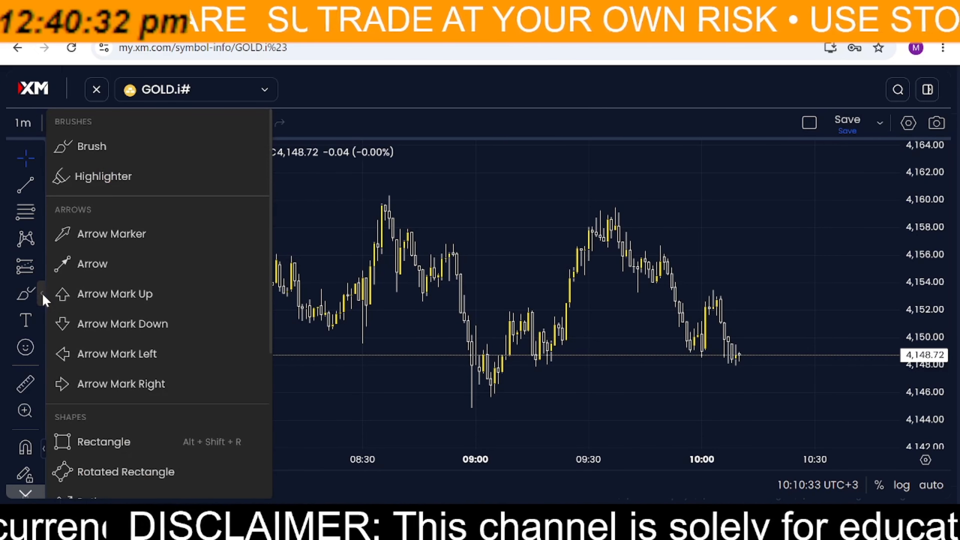
click(100, 442)
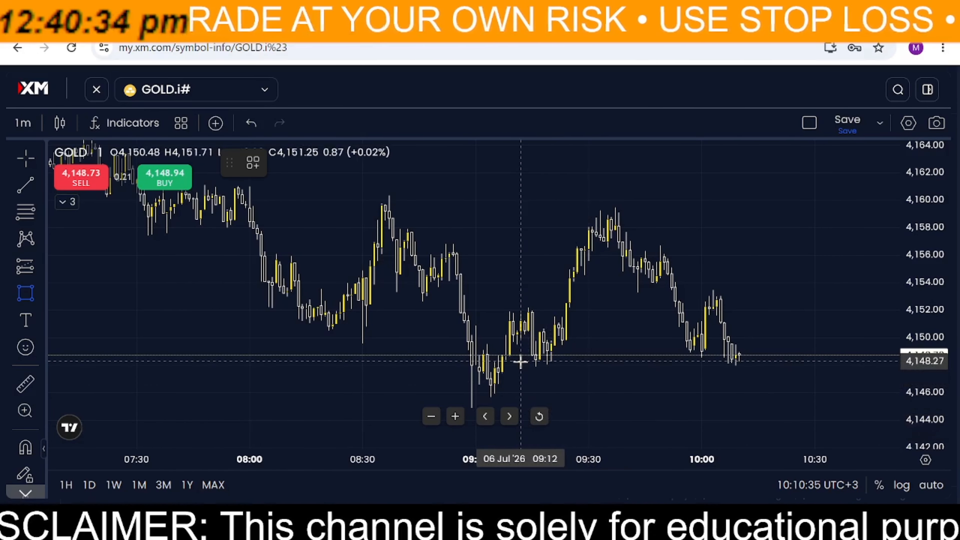
mouse_move(521, 362)
mouse_down()
mouse_move(819, 390)
mouse_move(890, 380)
mouse_up()
drag(838, 300, 687, 348)
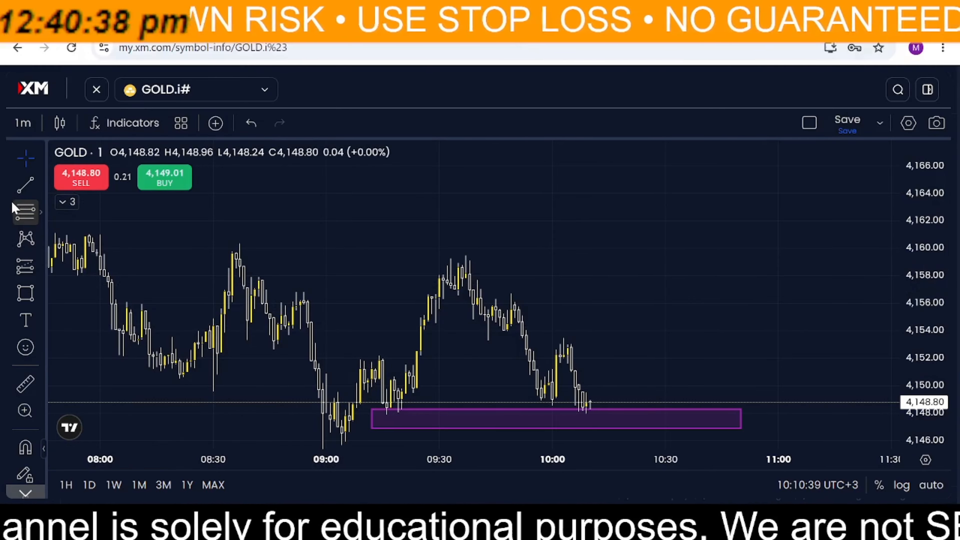
- Draw a Fibonacci retracement from the 09:38 swing high at about 4,158.8 down to about 4,147.7 at 10:27
click(41, 212)
click(146, 157)
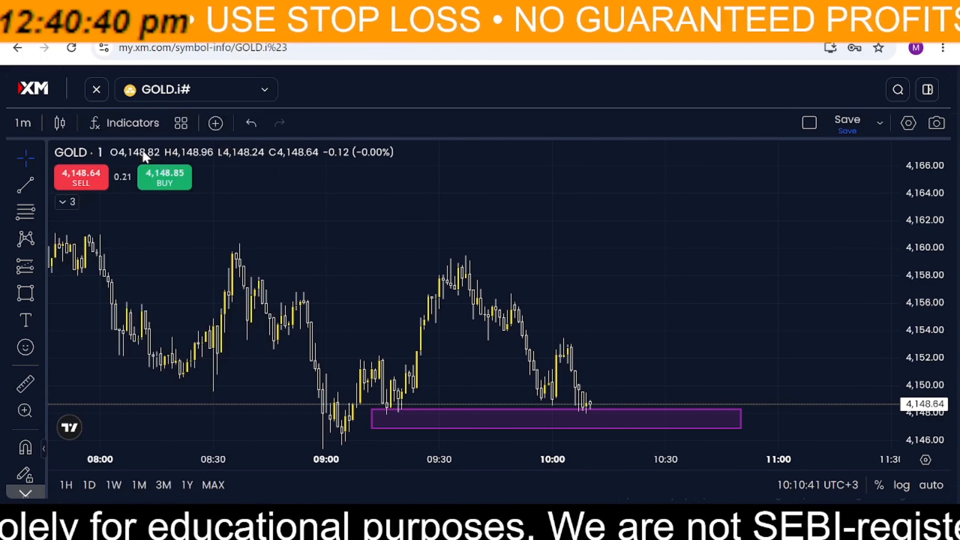
drag(470, 265, 568, 363)
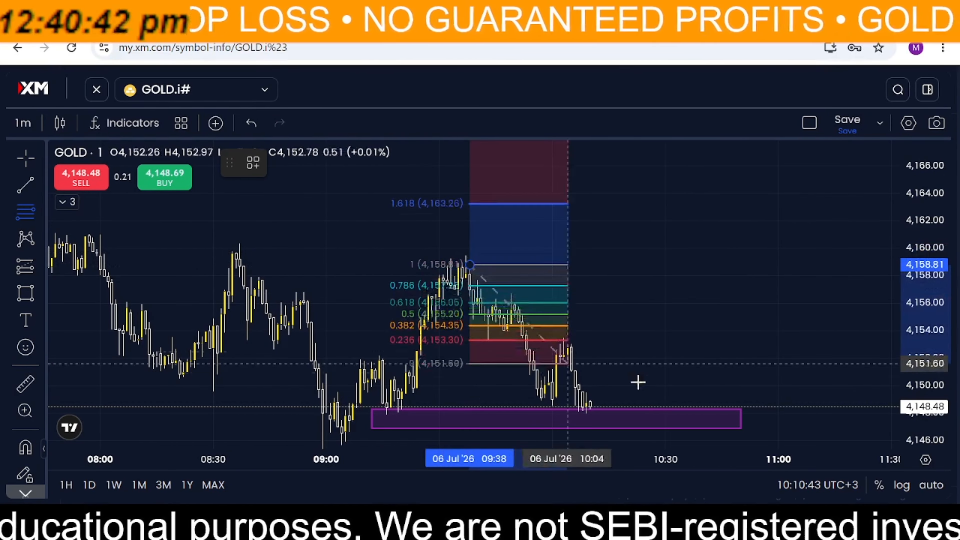
drag(638, 383, 654, 417)
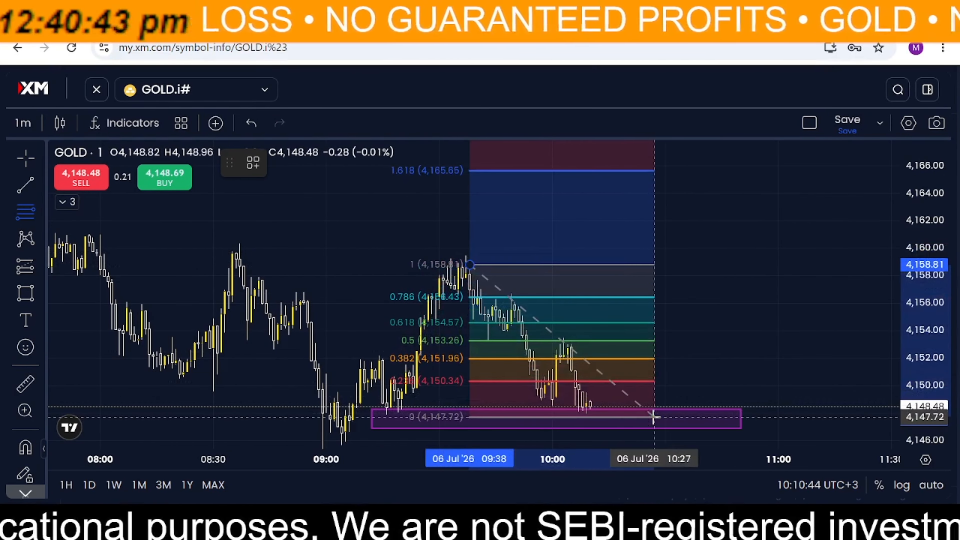
- Draw a rectangle zone from about 4,153.4 down to 4,152.0, spanning 09:38 to 10:40, and delete the Fibonacci retracement
click(26, 295)
click(470, 340)
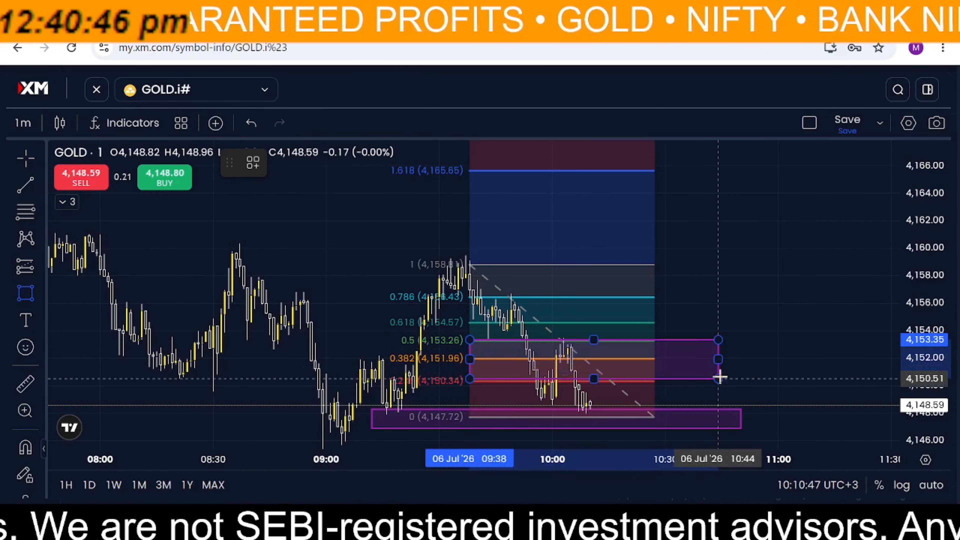
click(703, 357)
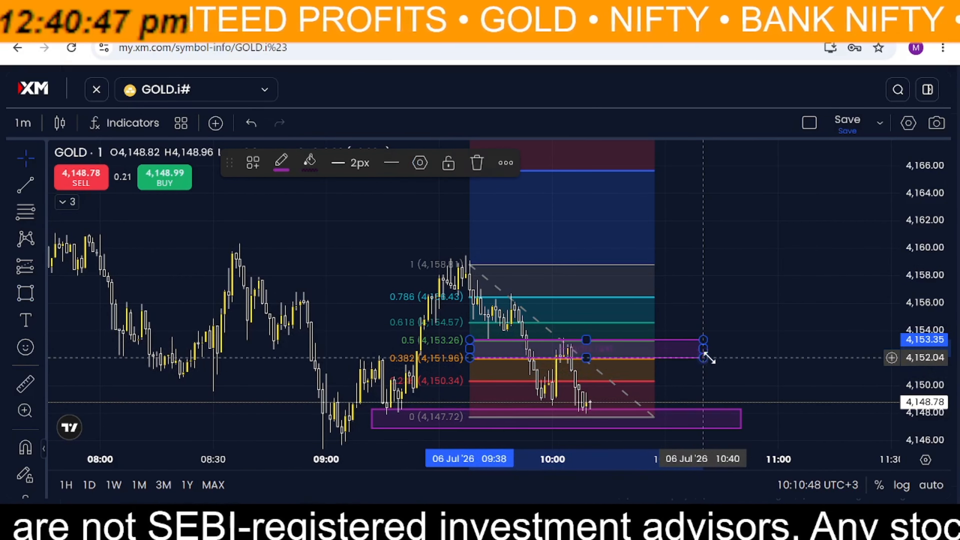
click(625, 299)
key(Delete)
- Draw a horizontal trend line at about 4,145.2 through the 09:00 low, spanning about 08:53 to 11:32
scroll(853, 354, down, 2)
drag(853, 353, 772, 240)
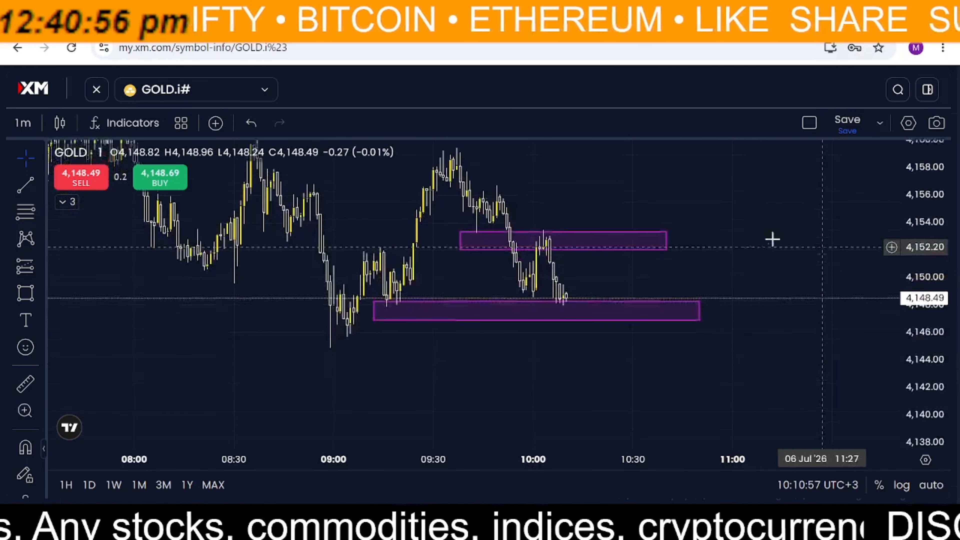
click(25, 185)
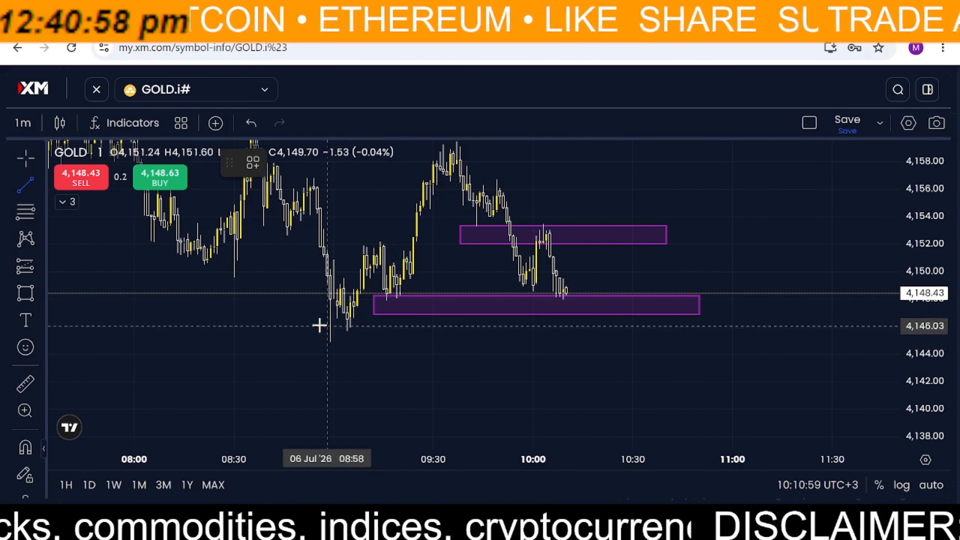
click(310, 337)
click(839, 324)
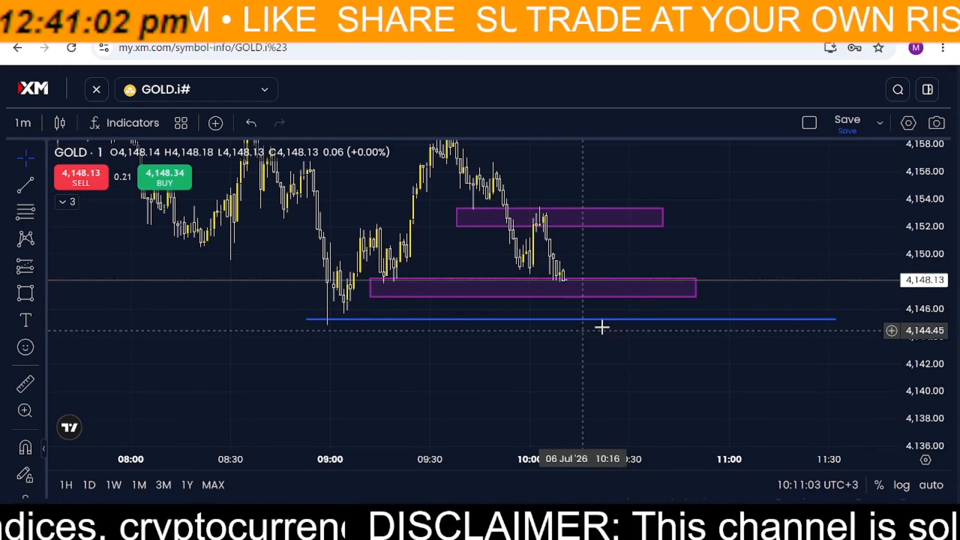
drag(934, 359, 934, 344)
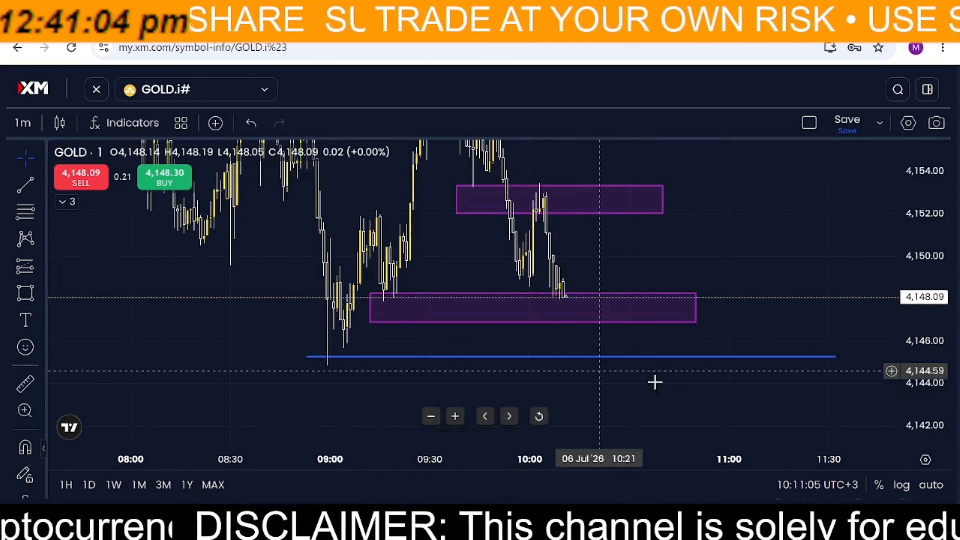
- Switch the gold chart to the 4-hour timeframe and examine the recent price swings
click(23, 123)
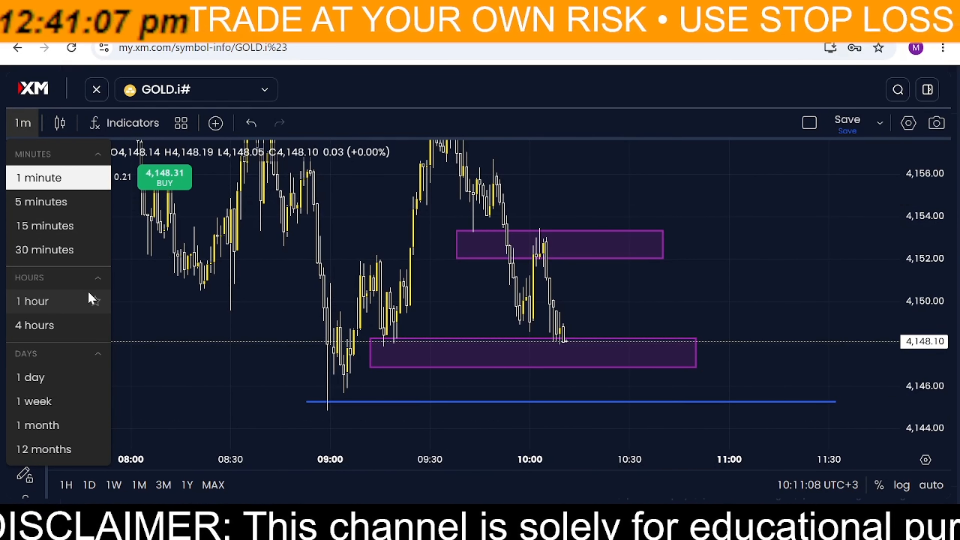
click(42, 326)
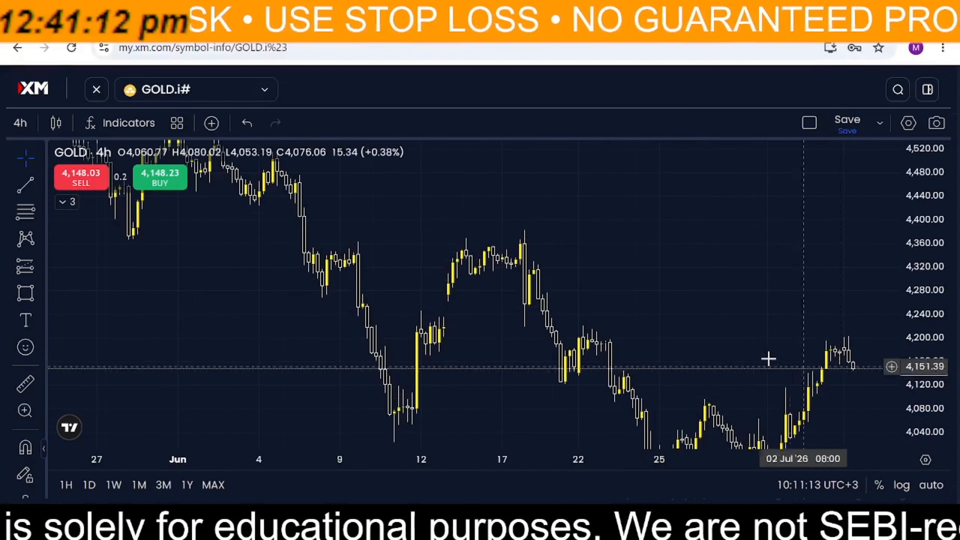
scroll(753, 287, up, 5)
scroll(824, 312, down, 4)
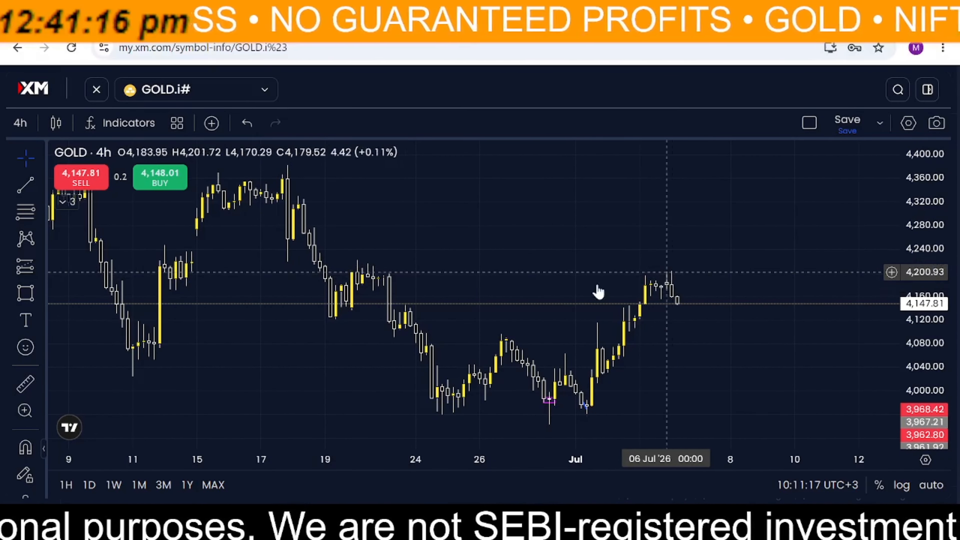
- Draw a rectangle zone above the latest 4-hour highs, from about 4,241.6 down to 4,200.9, spanning 19 June to 9 July
click(21, 301)
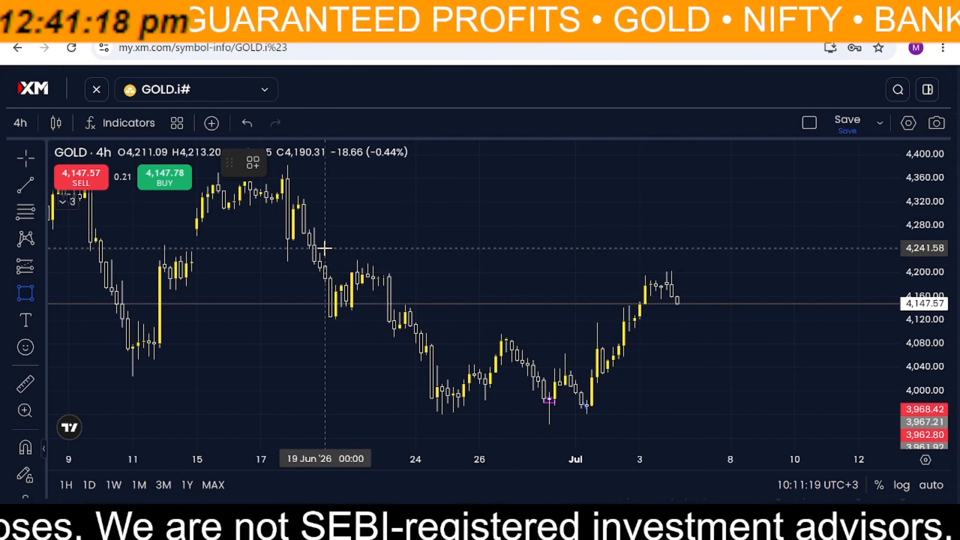
mouse_move(325, 248)
mouse_down()
mouse_move(764, 281)
mouse_move(778, 272)
mouse_up()
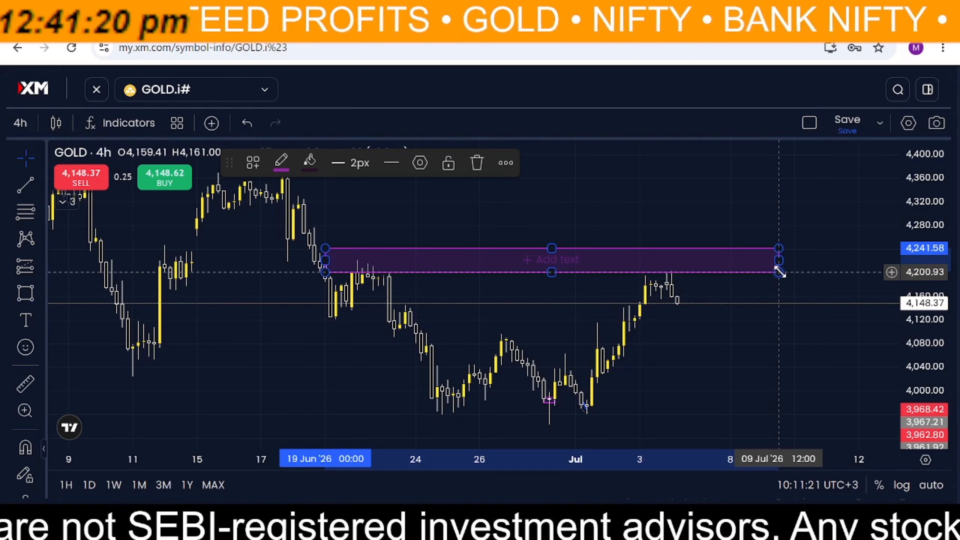
drag(794, 338, 703, 346)
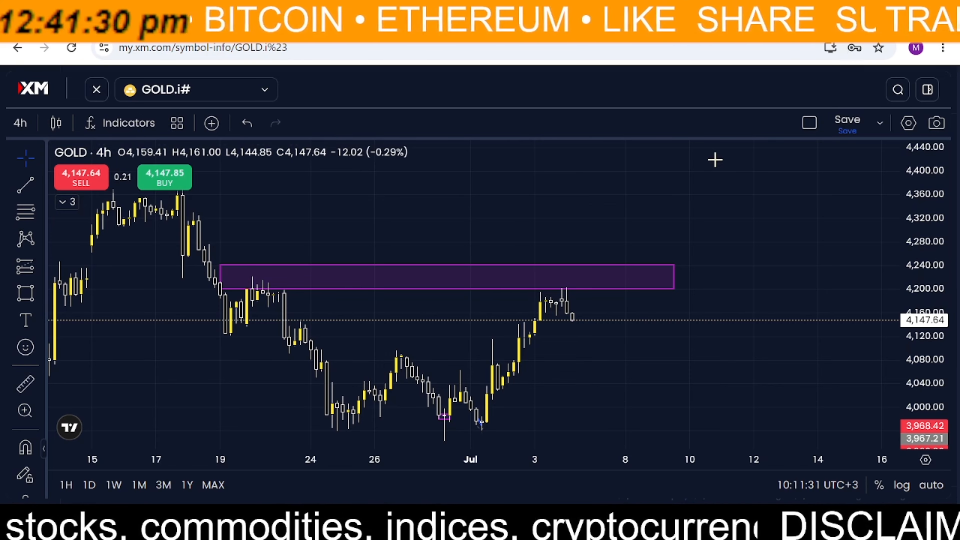
scroll(686, 251, right, 3)
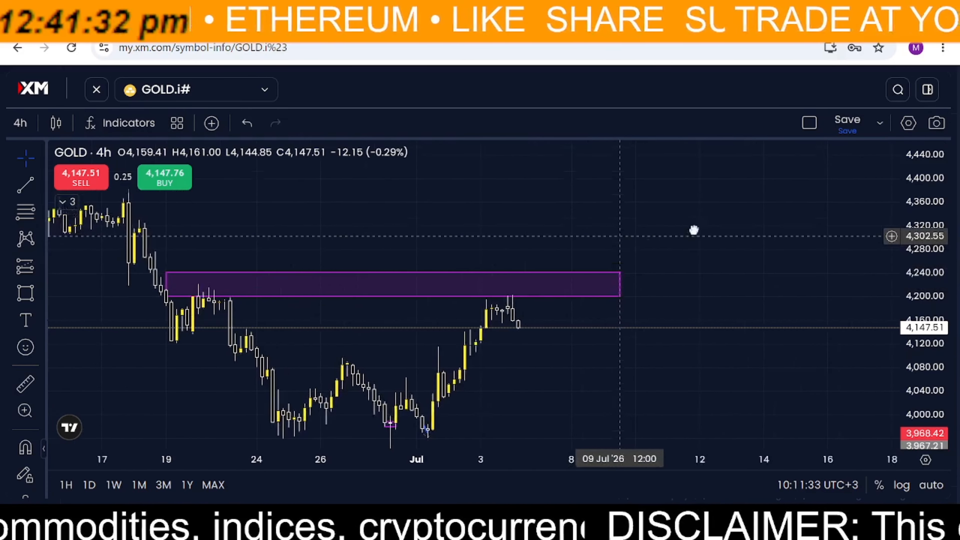
- Delete the rectangle zone drawn above the latest highs on the 4-hour chart
click(20, 124)
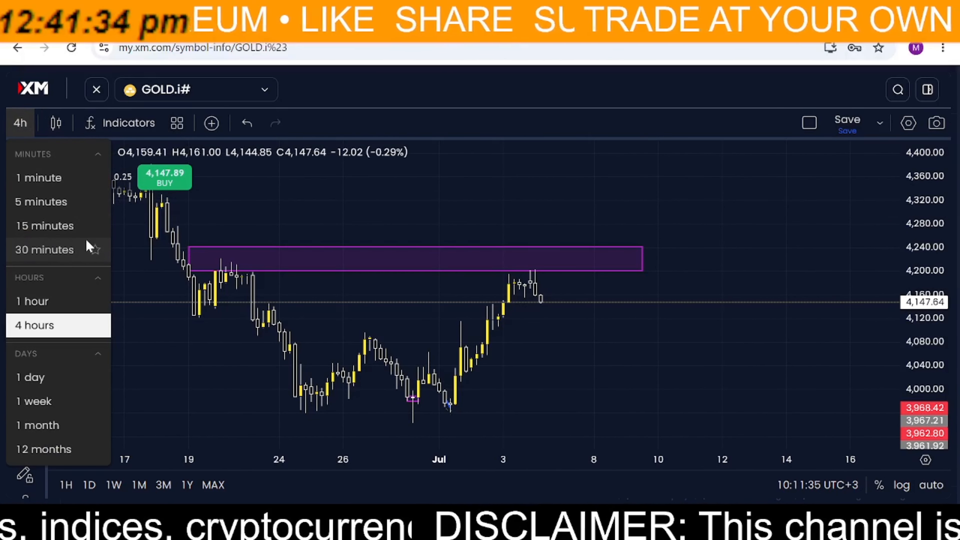
click(460, 269)
key(Delete)
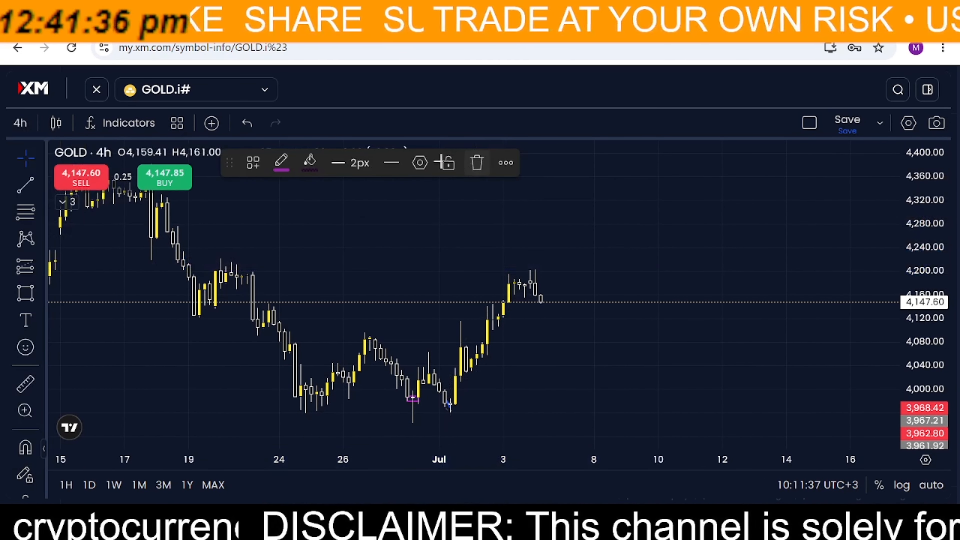
- Switch the gold chart to the 5-minute timeframe and examine price around the two marked zones and the trend line
click(21, 124)
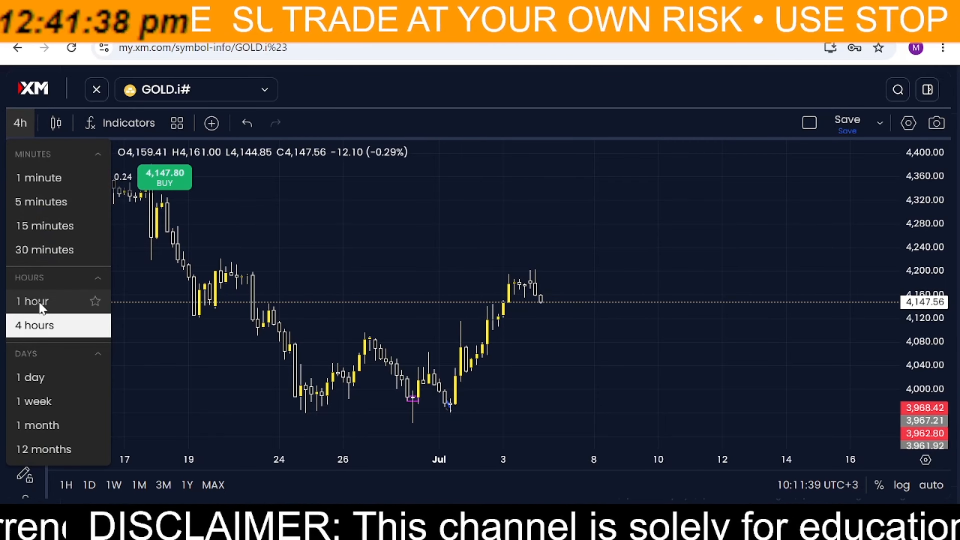
click(41, 203)
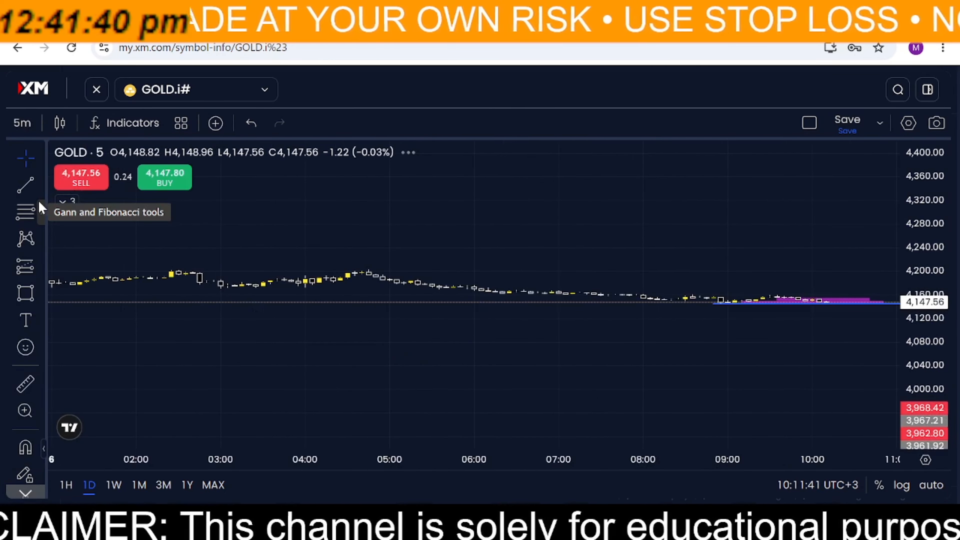
scroll(672, 384, down, 3)
scroll(672, 384, up, 3)
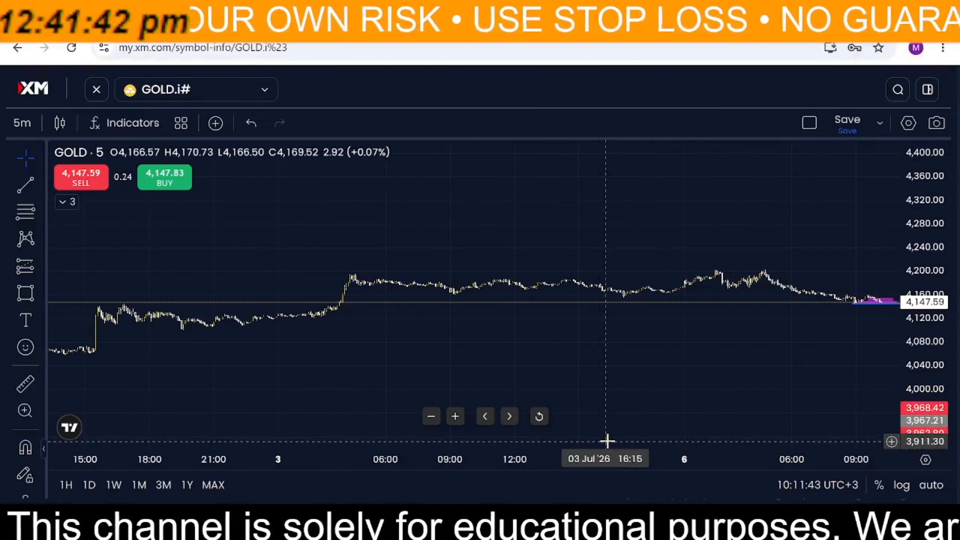
click(539, 416)
drag(945, 360, 941, 270)
scroll(800, 354, up, 3)
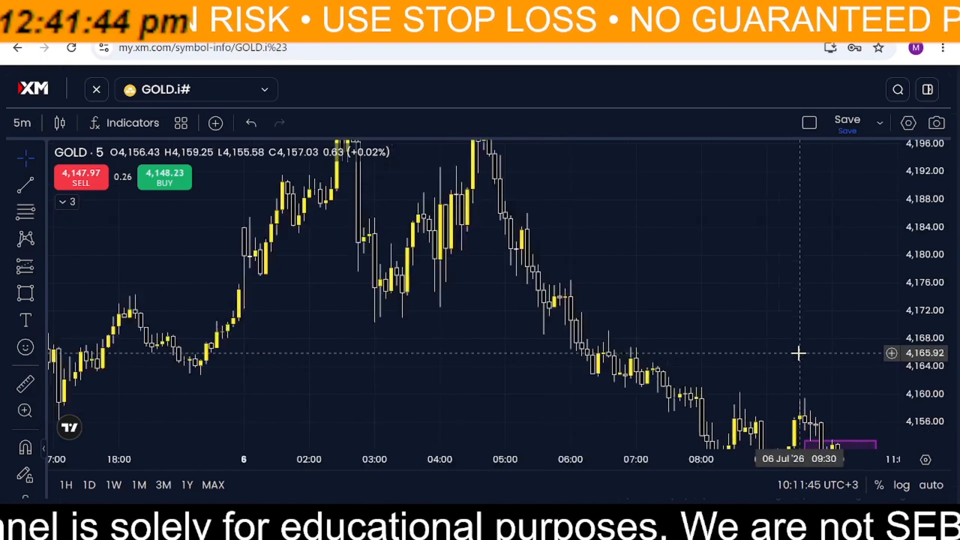
drag(795, 330, 644, 179)
scroll(794, 242, up, 3)
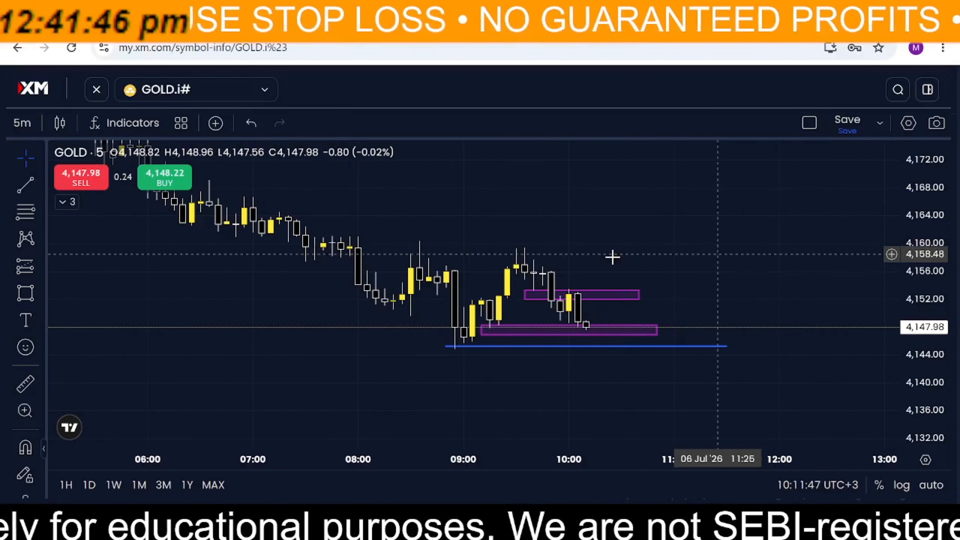
- Return the gold chart to the 1-minute timeframe and inspect the latest candles at the lower zone
click(19, 124)
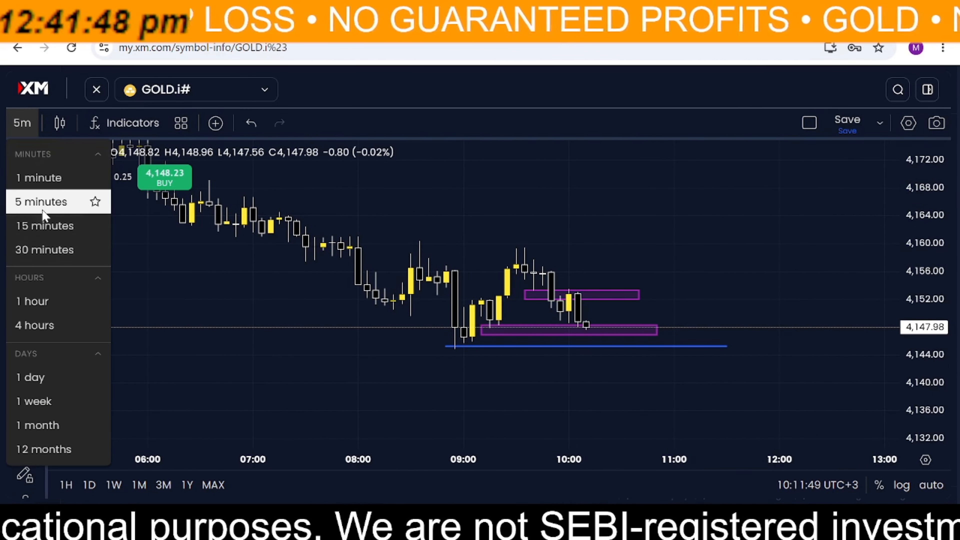
click(56, 178)
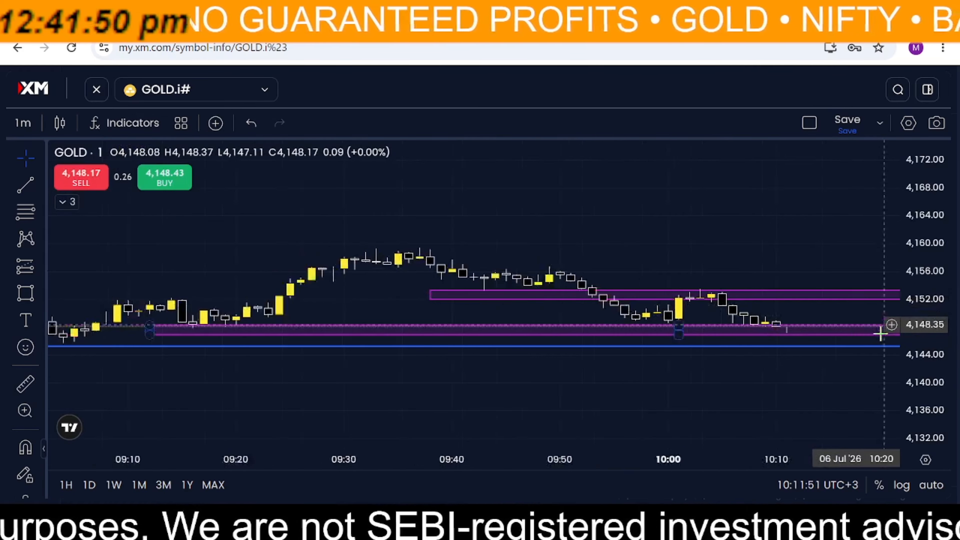
scroll(882, 333, down, 5)
drag(875, 333, 601, 366)
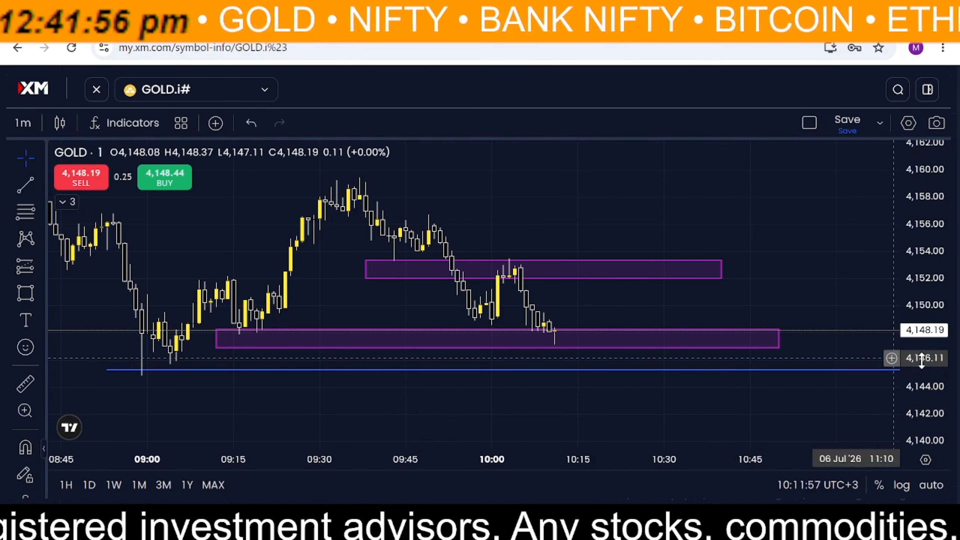
scroll(722, 362, up, 2)
click(523, 352)
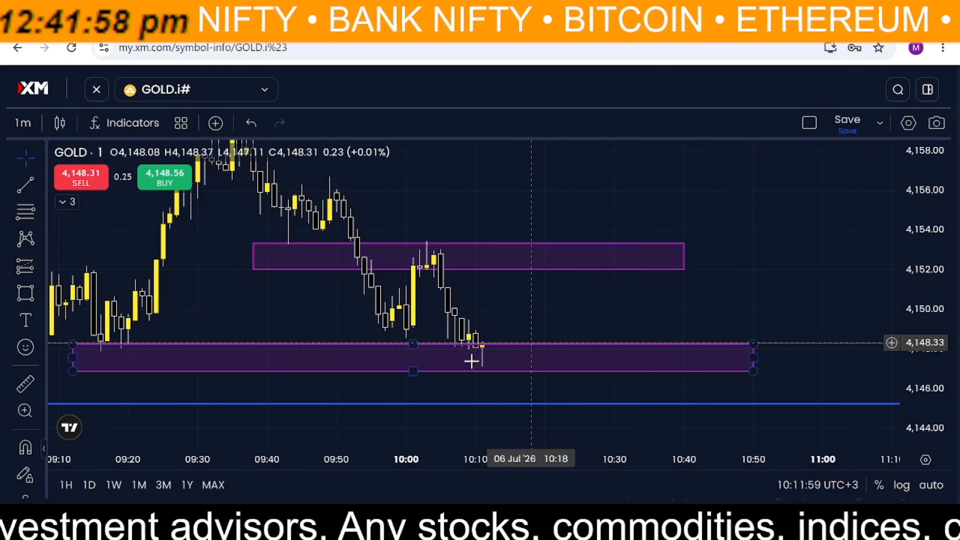
drag(580, 329, 665, 319)
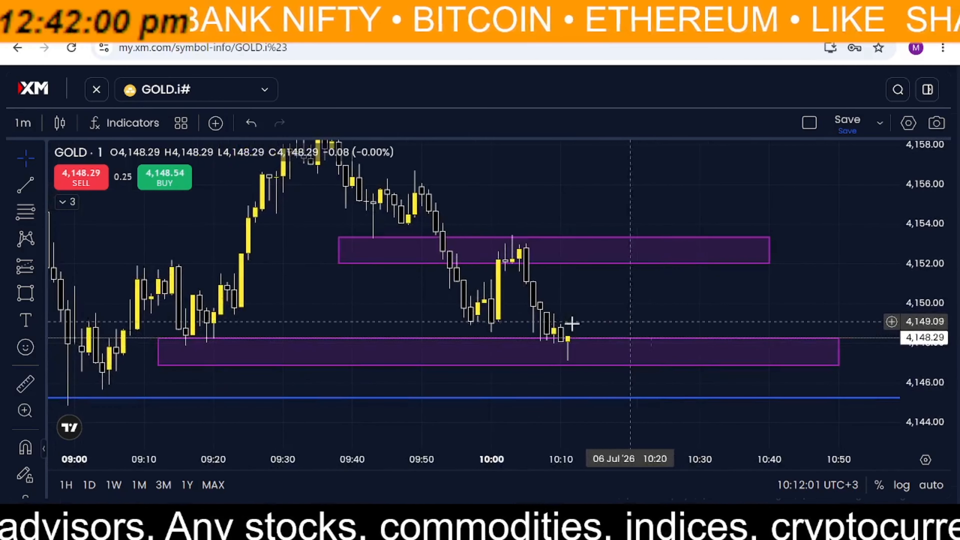
mouse_move(545, 408)
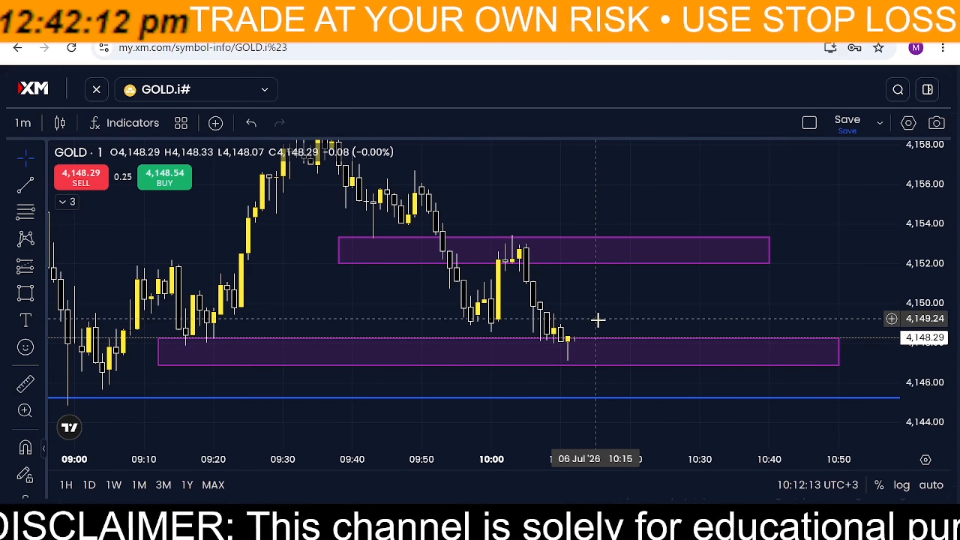
scroll(598, 318, right, 3)
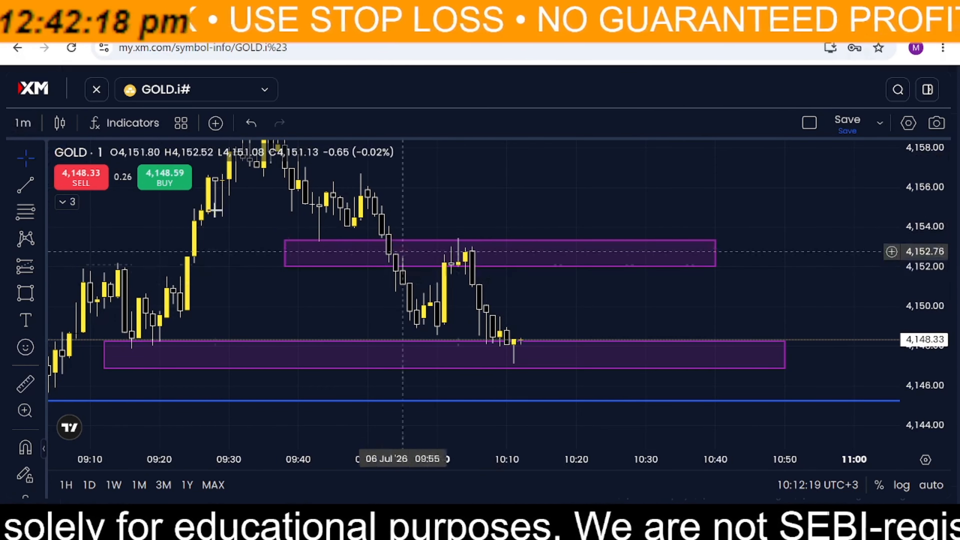
click(23, 123)
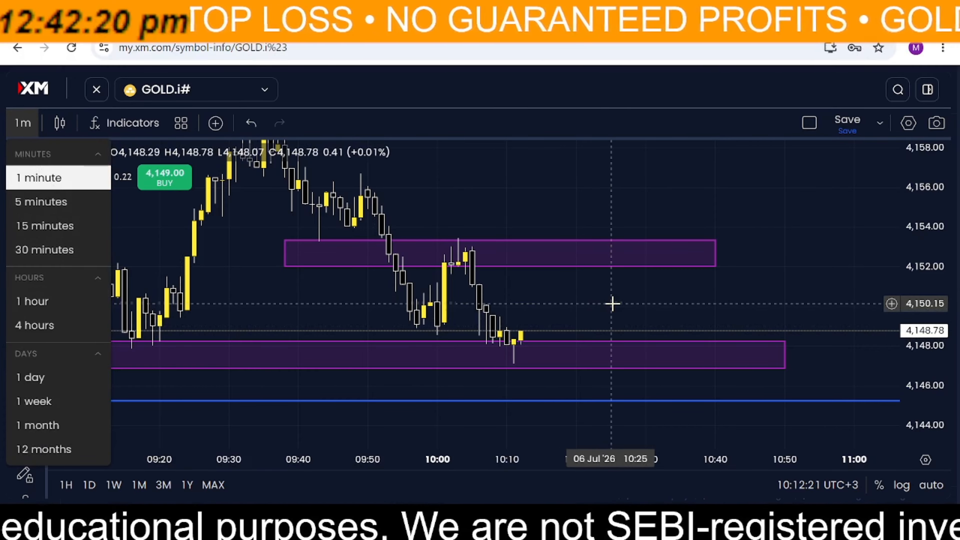
drag(613, 303, 561, 307)
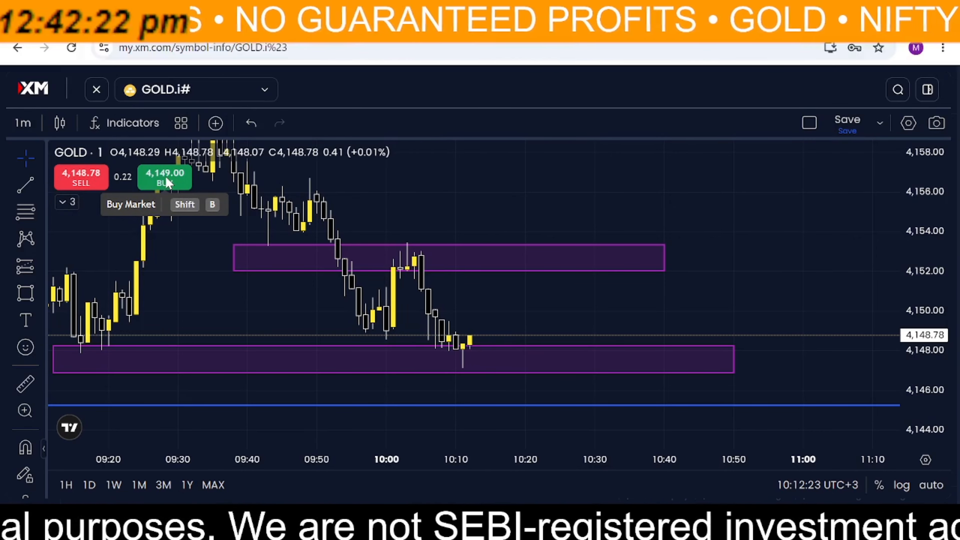
- Open a market buy order for gold, set the amount to 1 lot and place it
drag(549, 302, 647, 315)
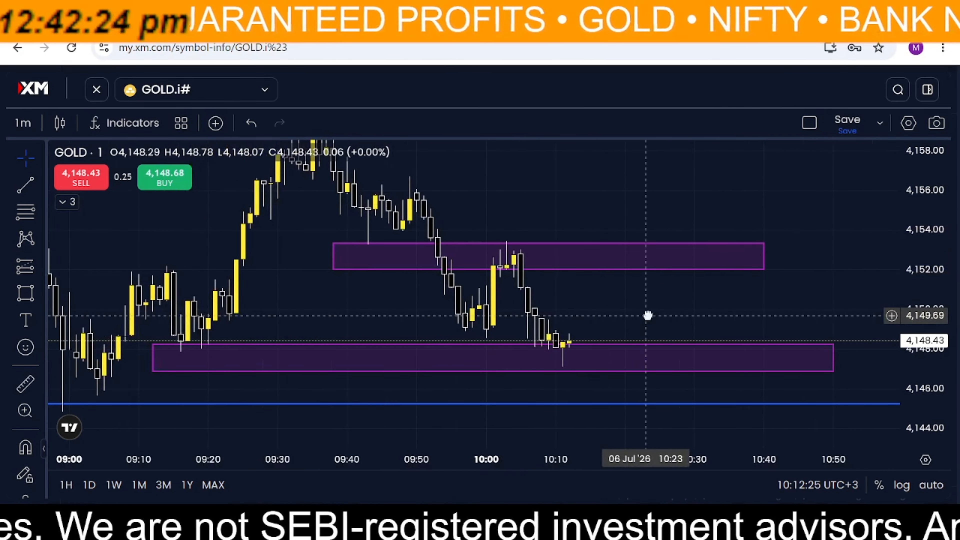
click(581, 365)
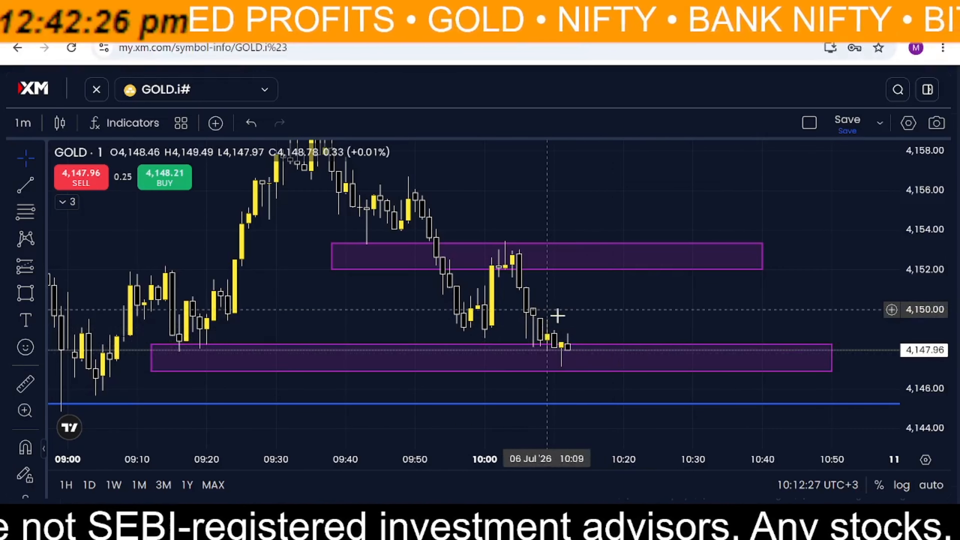
click(183, 181)
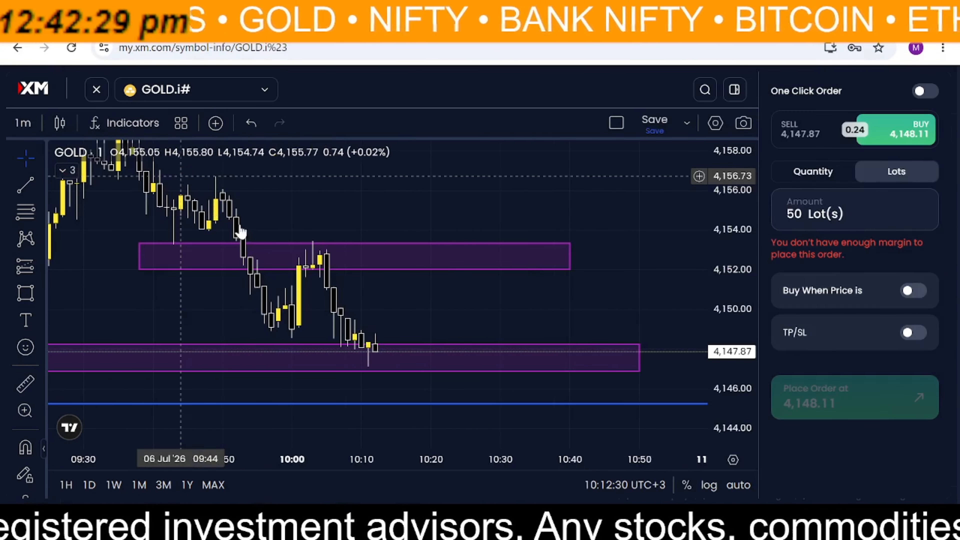
double_click(807, 217)
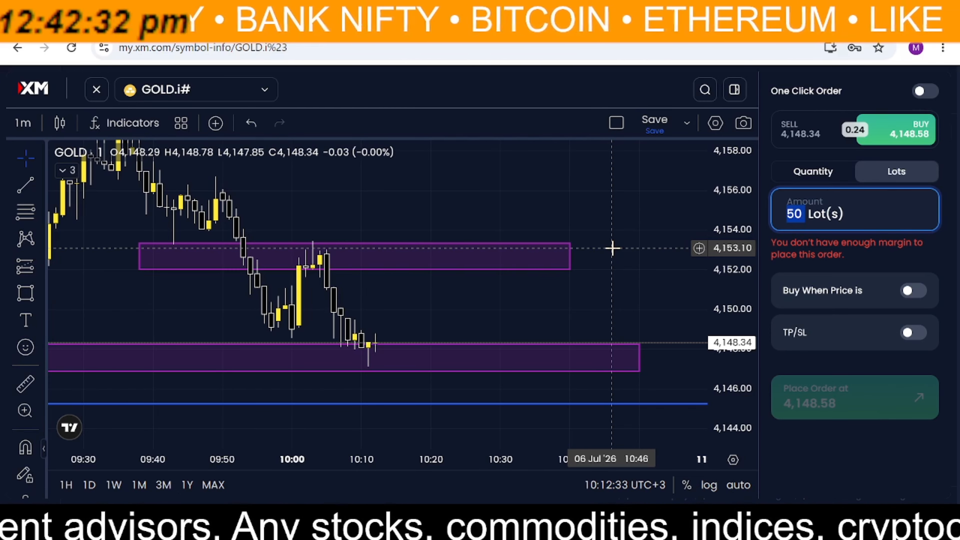
key(BackSpace)
text(1)
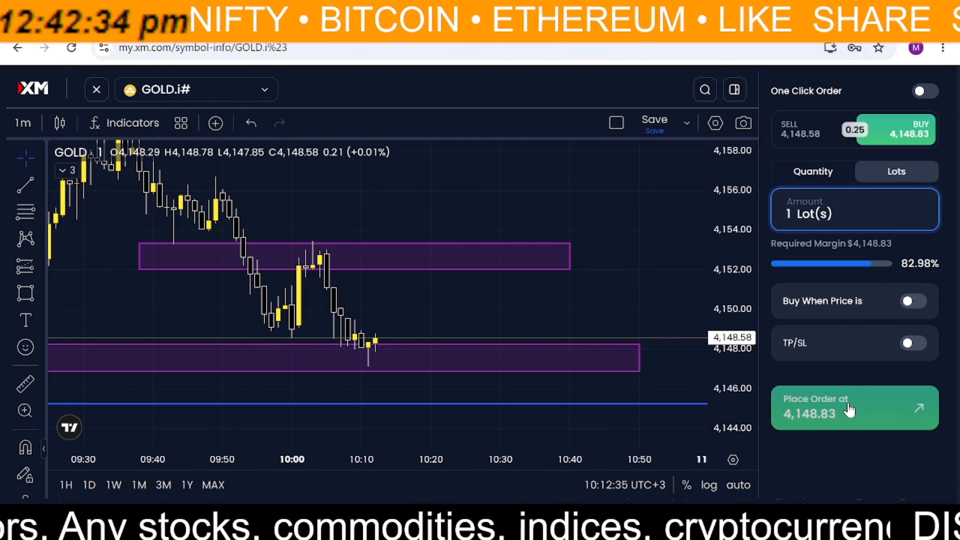
click(849, 410)
click(729, 401)
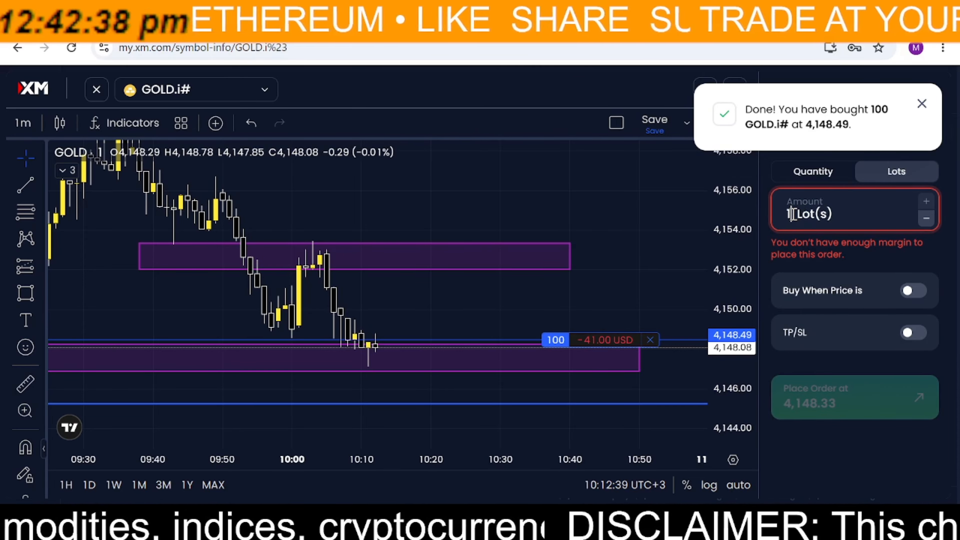
- Try amounts of 0.01 and 0.09 lots for a further buy order to compare the required margin
drag(793, 214, 776, 215)
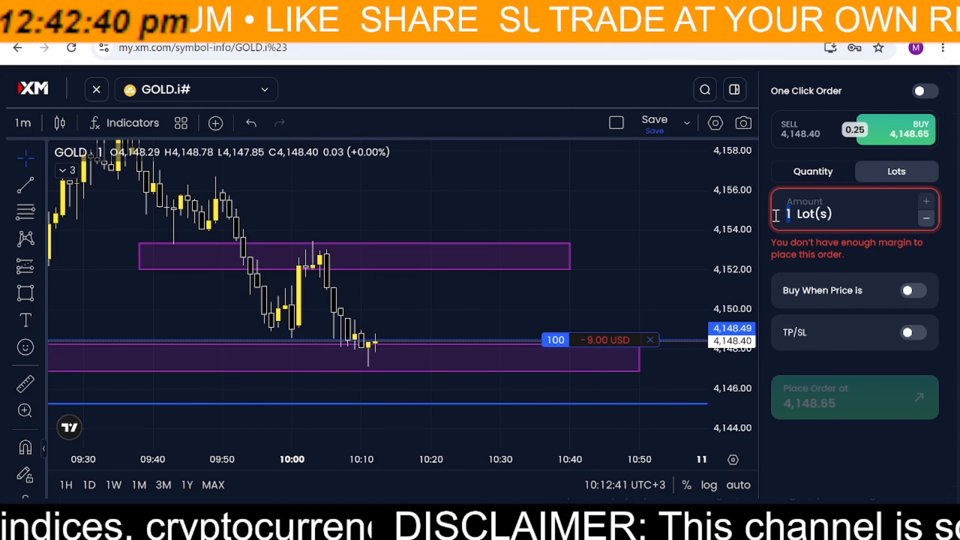
text(0.01)
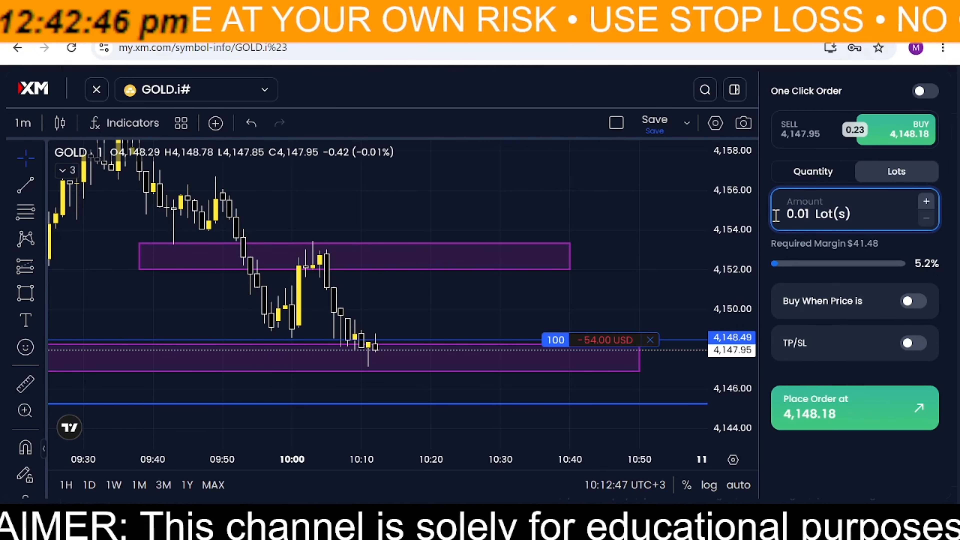
key(BackSpace)
text(9)
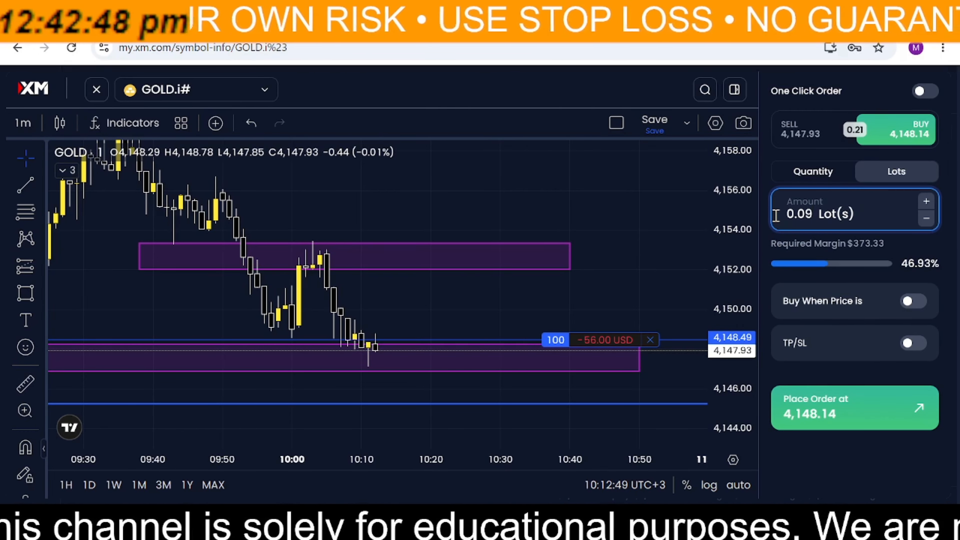
click(859, 247)
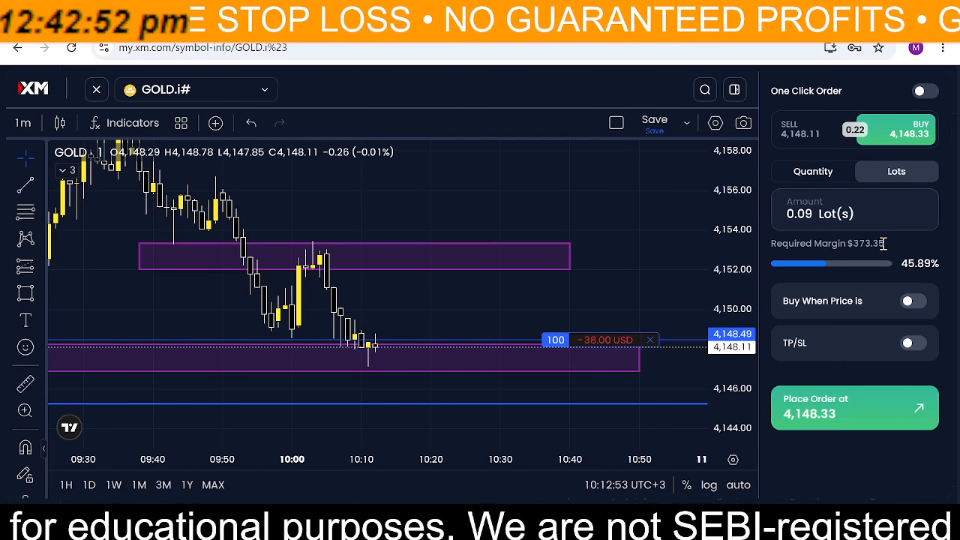
- Set the further buy order's amount to 0.1 lots and check its required margin
click(815, 217)
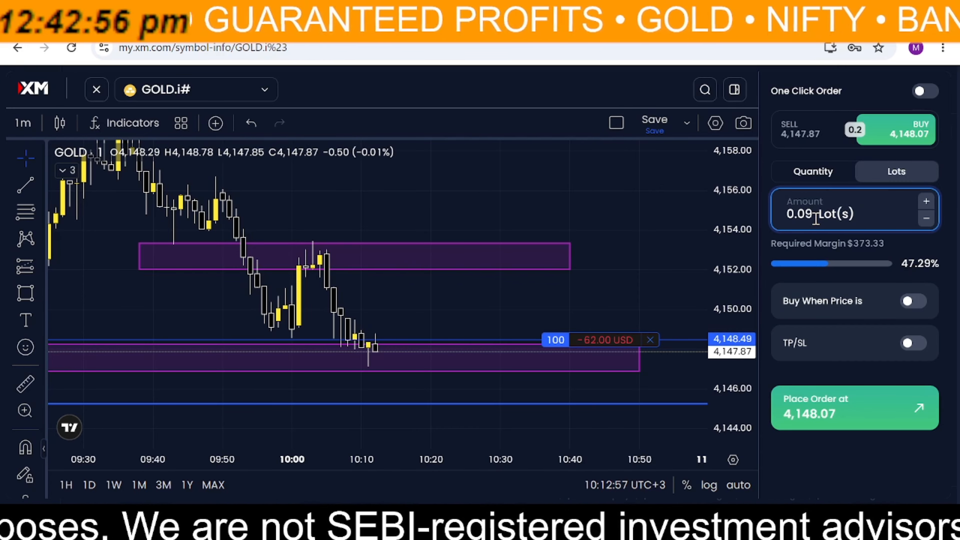
key(BackSpace)
key(BackSpace)
text(1)
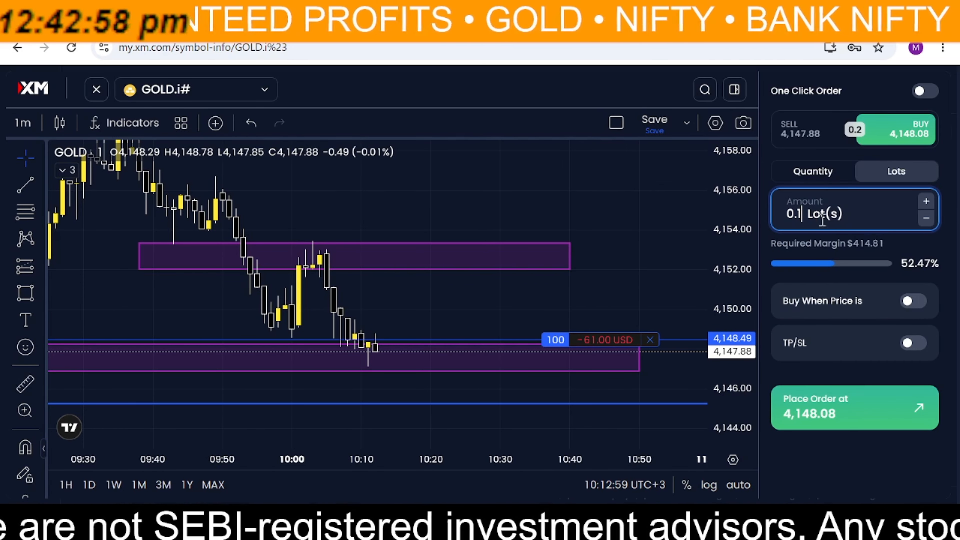
click(888, 244)
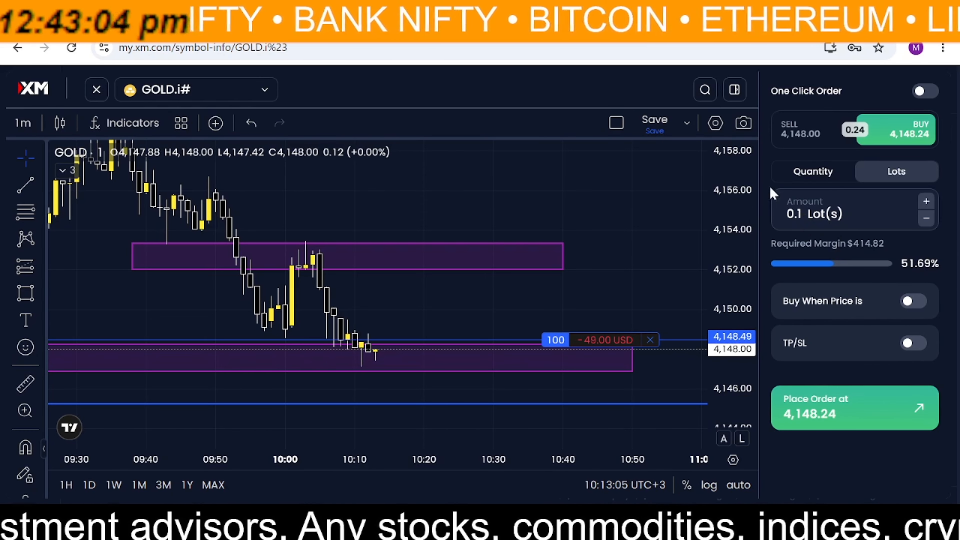
- View the sell side of the order, return to buy and enable the Buy When Price is option
click(817, 135)
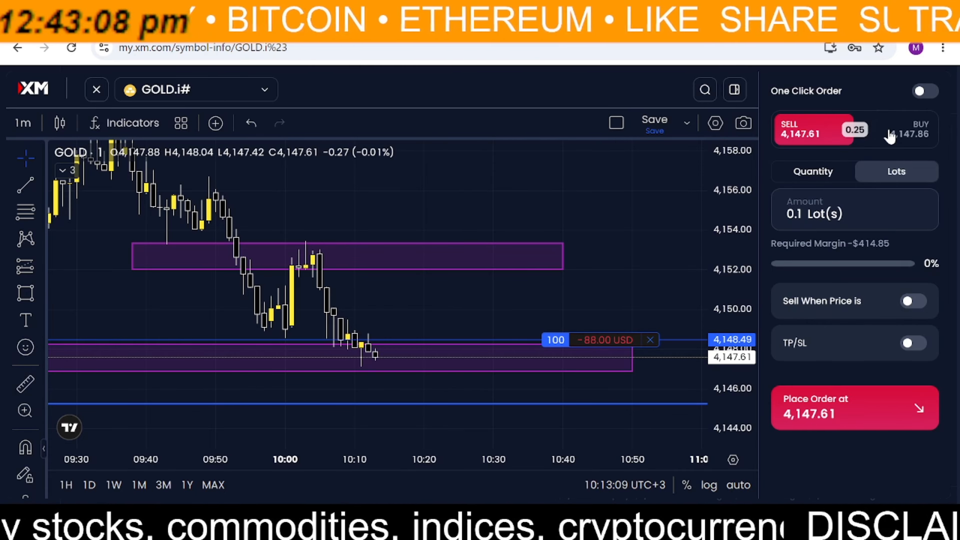
click(892, 133)
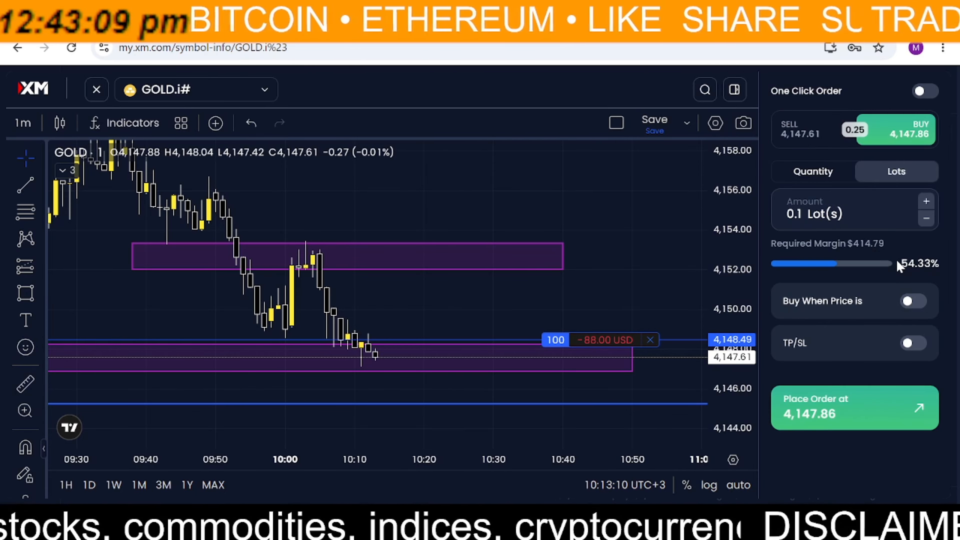
click(907, 301)
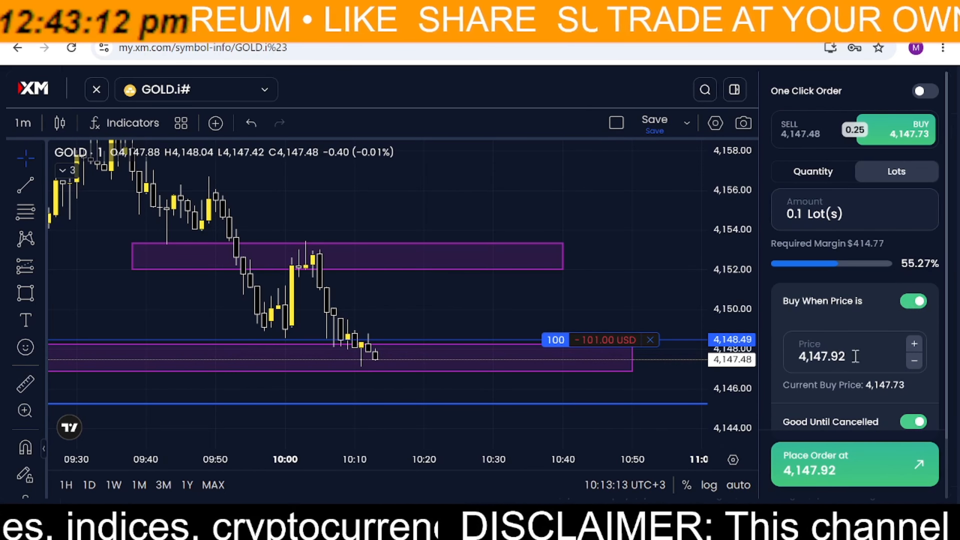